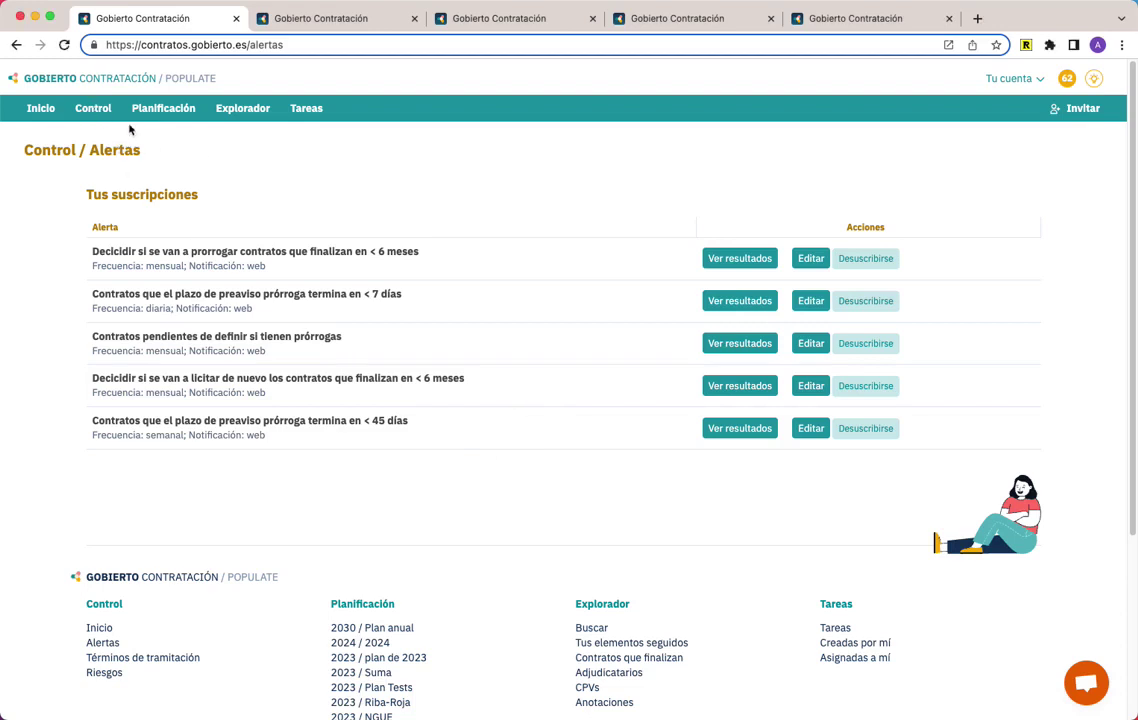
Switch to the results of the pending extension definition alert and examine the Estado and Prórrogas filters applied
mouse_move(95, 108)
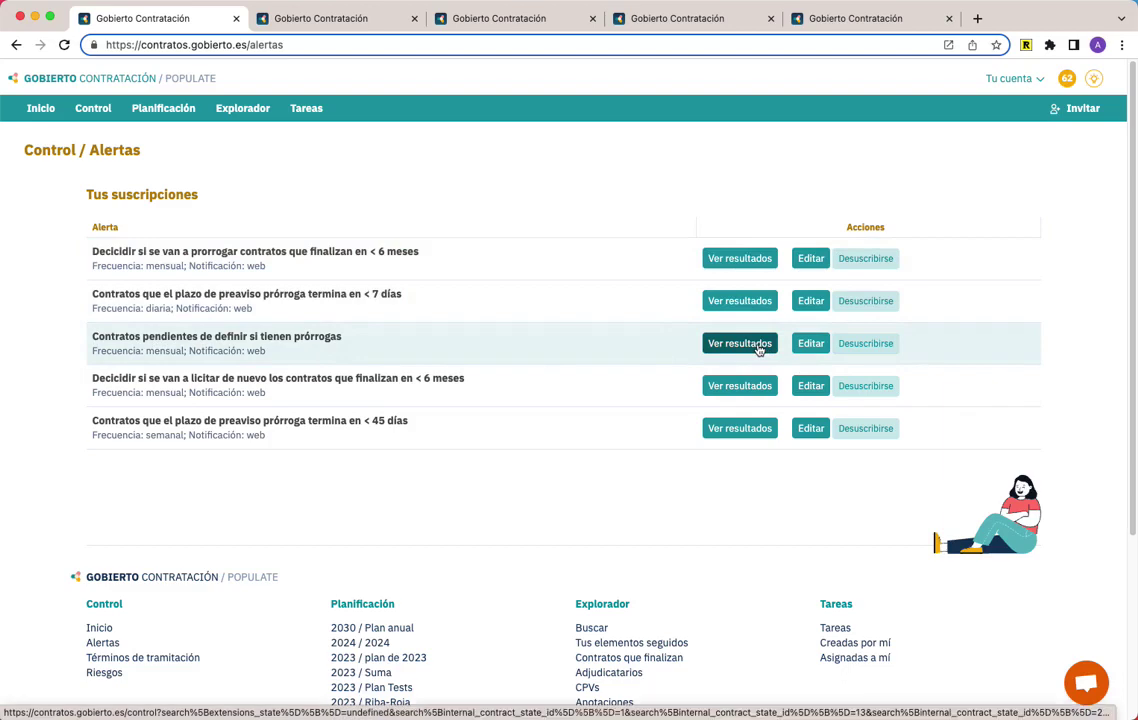
left_click(325, 19)
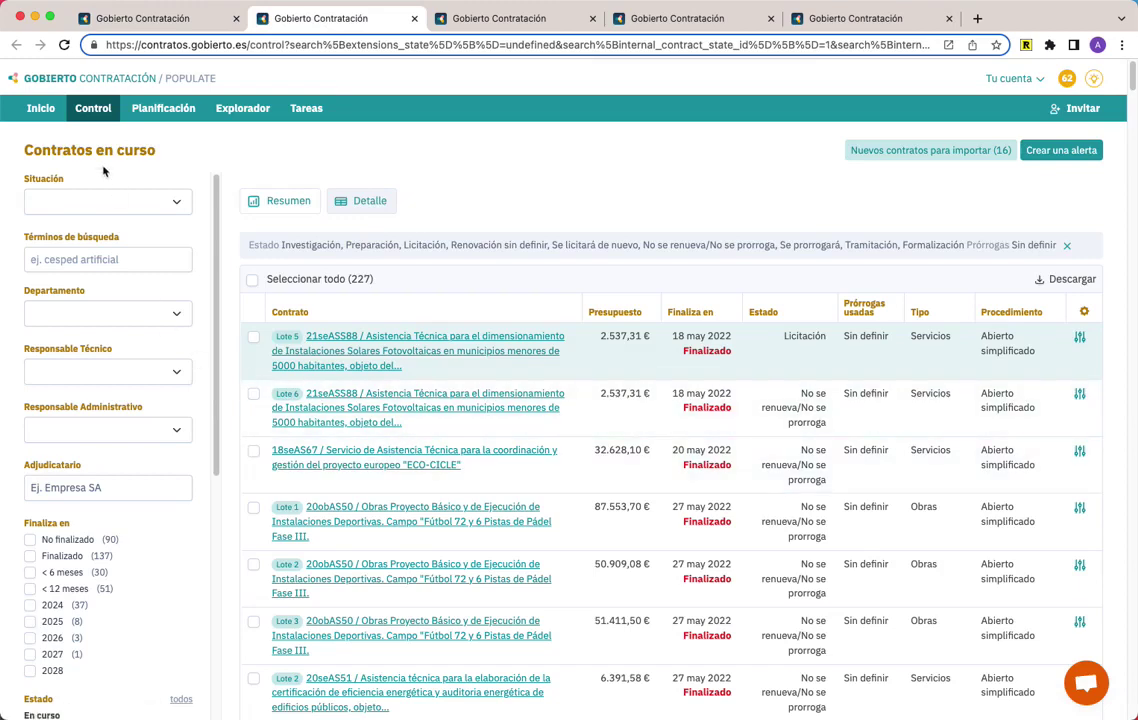
scroll(76, 401, "down", 5)
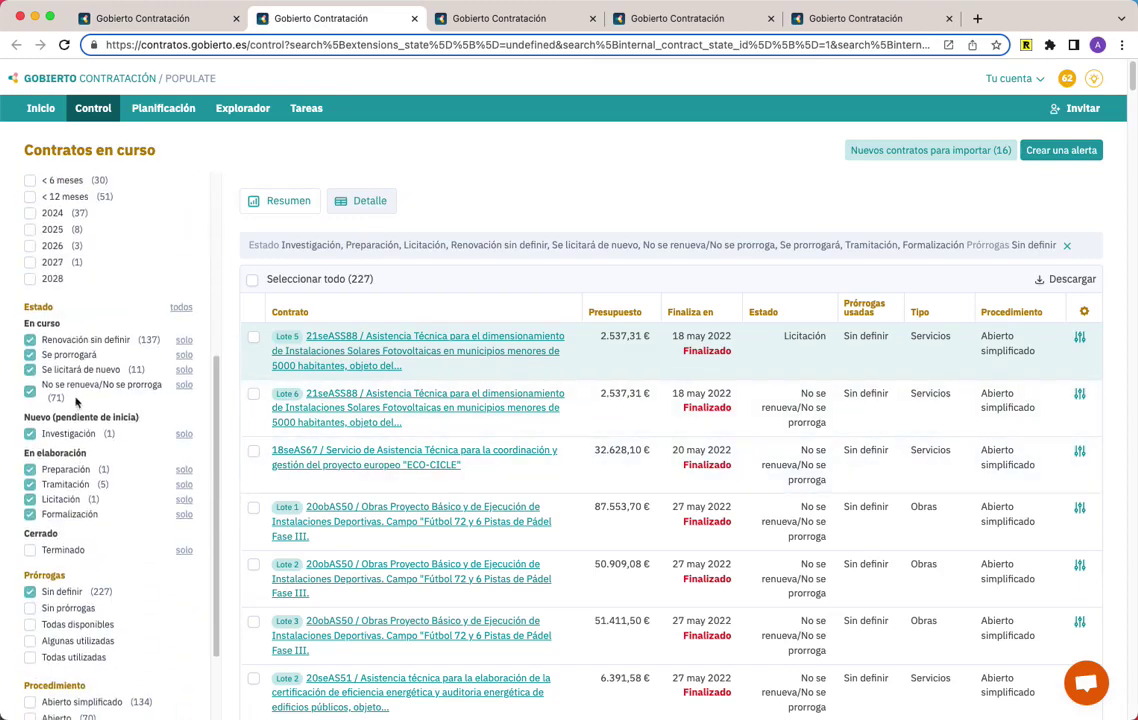
scroll(73, 393, "down", 2)
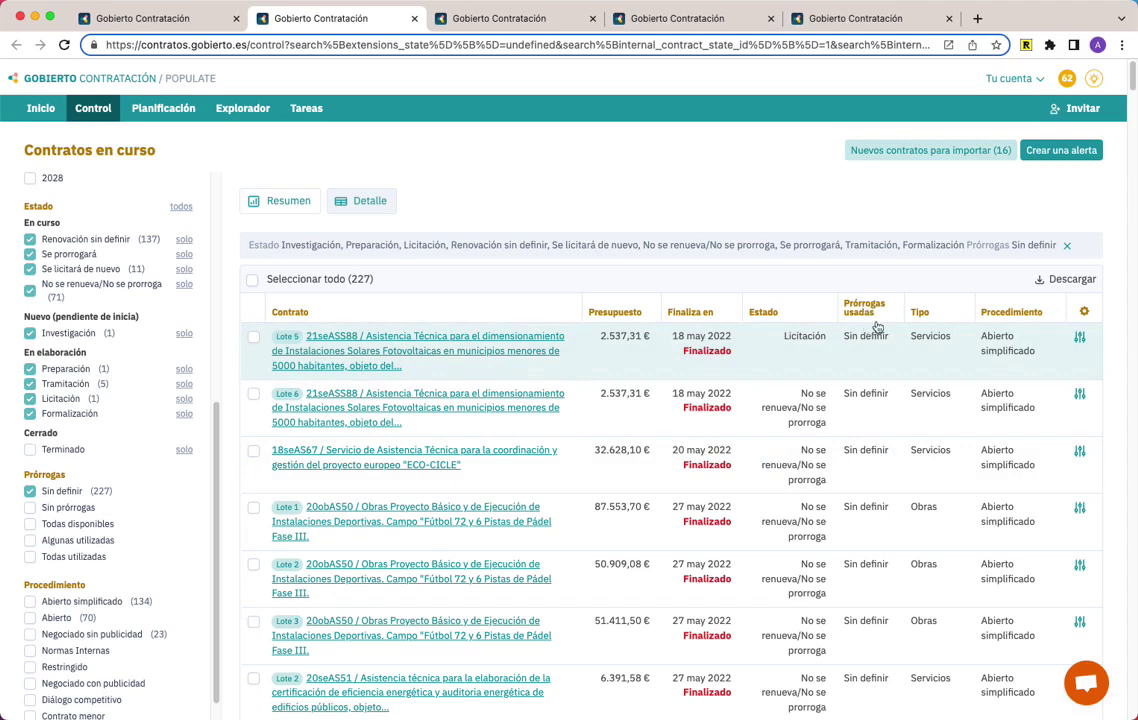
Hide the Prórrogas usadas column in the contracts table and show it again
left_click(1085, 313)
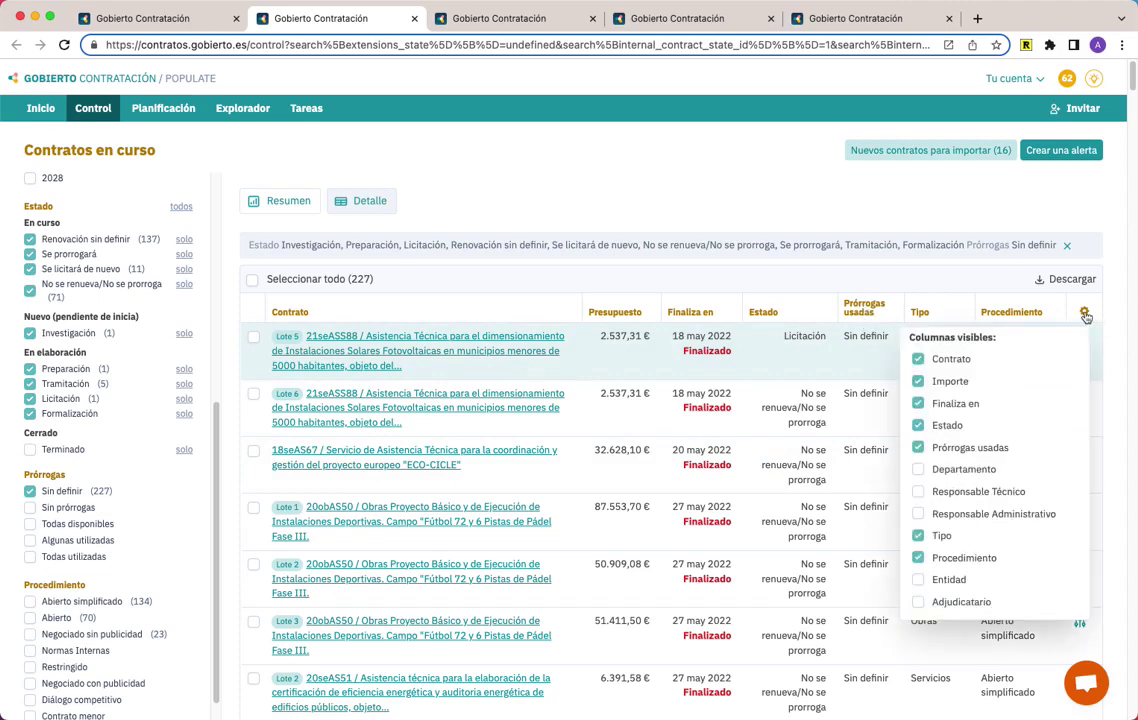
left_click(962, 447)
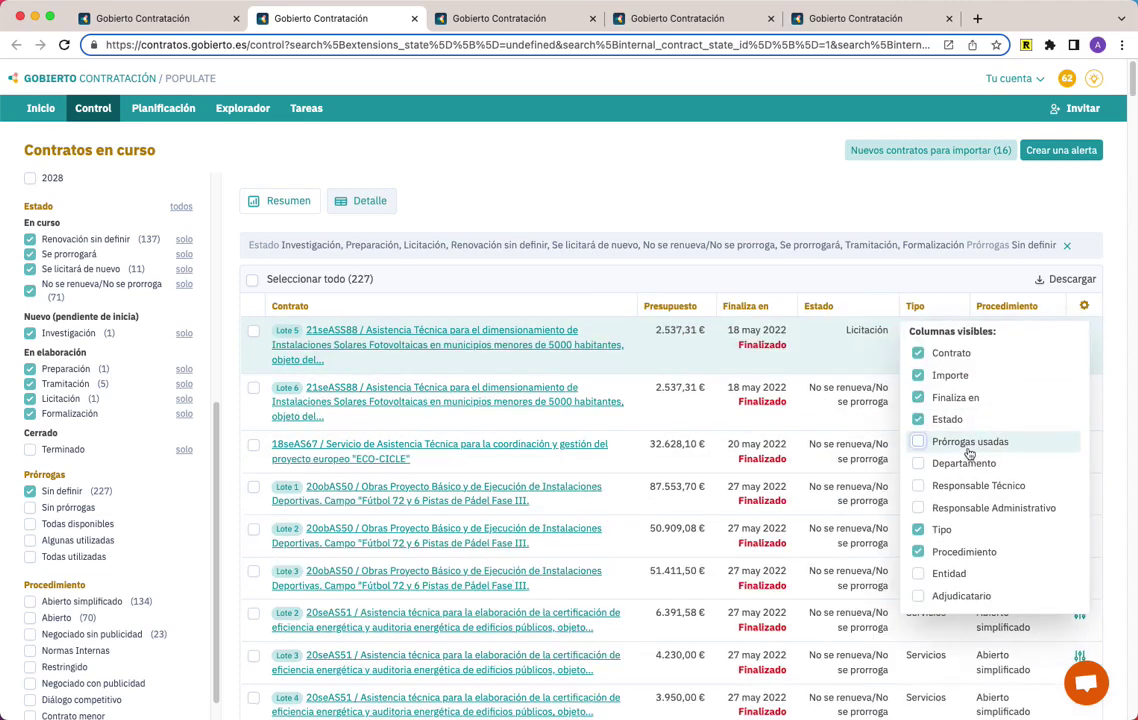
left_click(919, 447)
left_click(1084, 312)
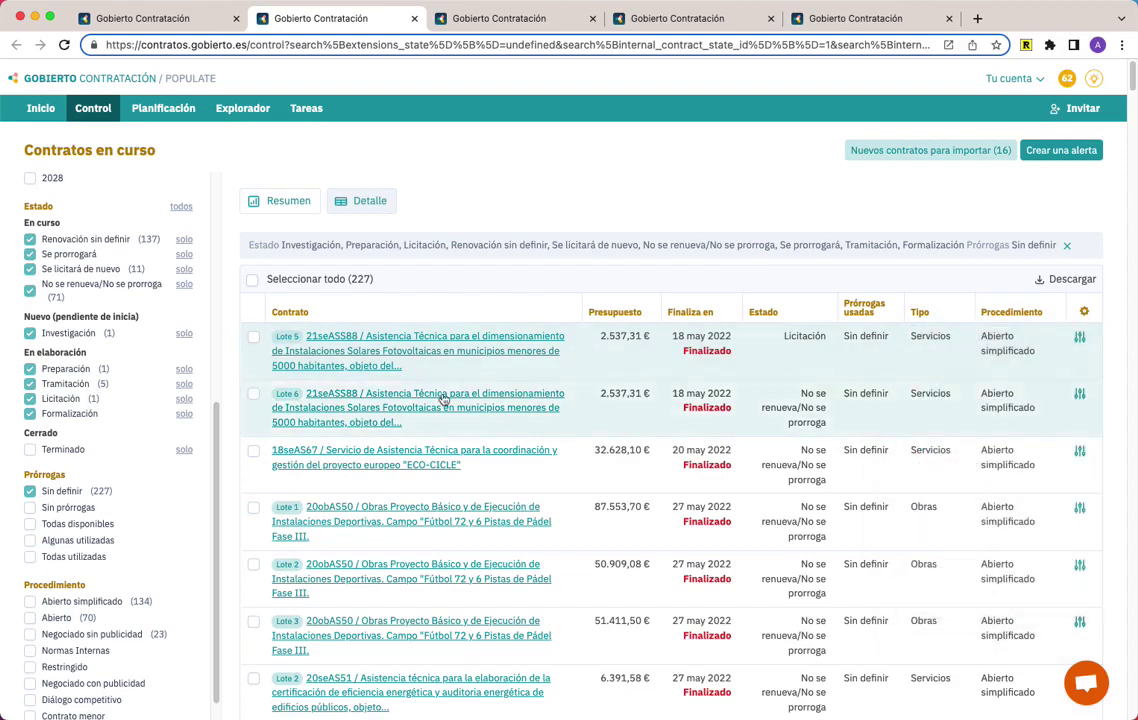
left_click(363, 366)
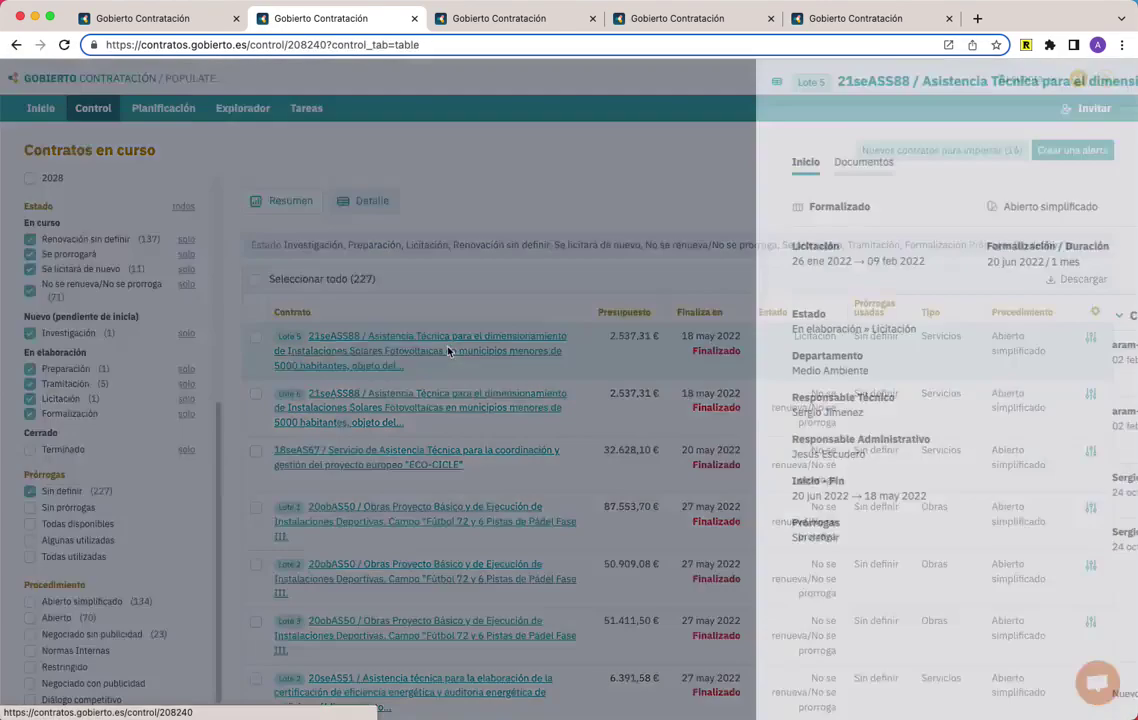
left_click(1104, 81)
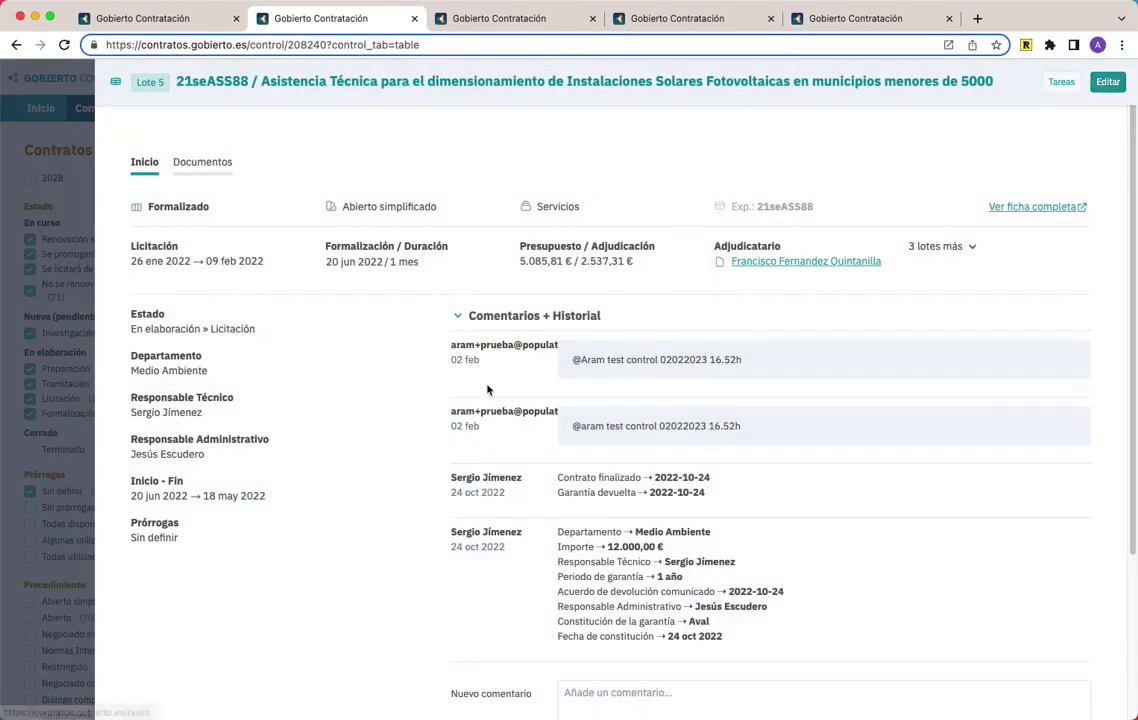
scroll(295, 490, "down", 3)
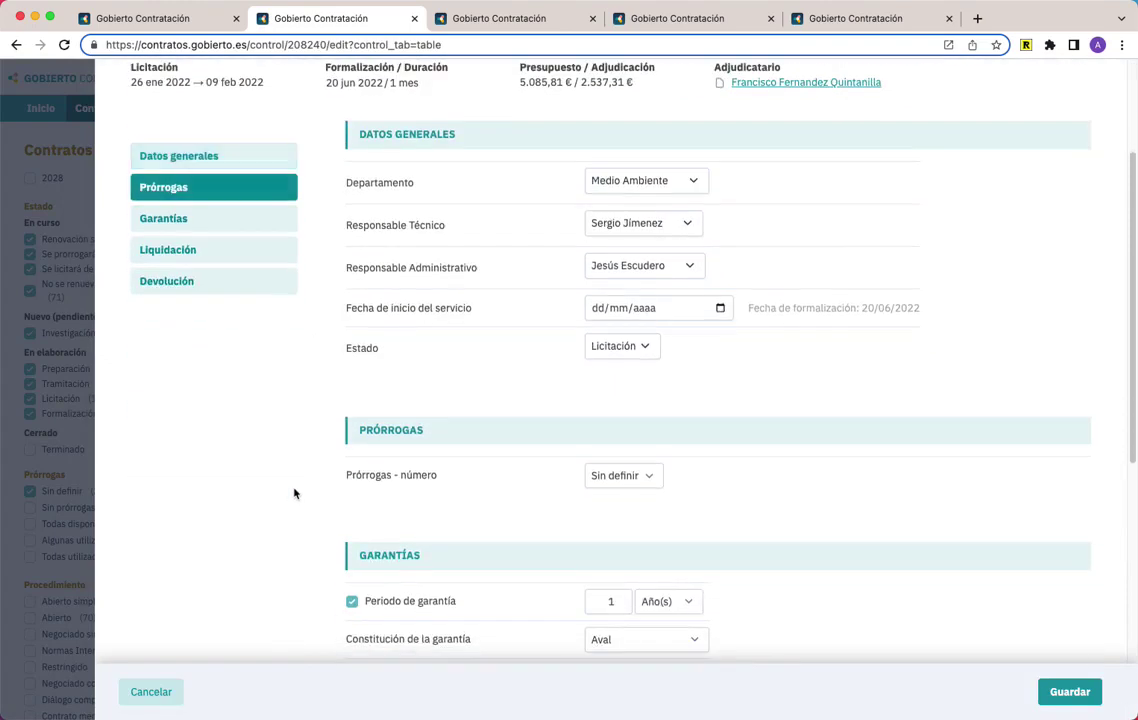
left_click(617, 473)
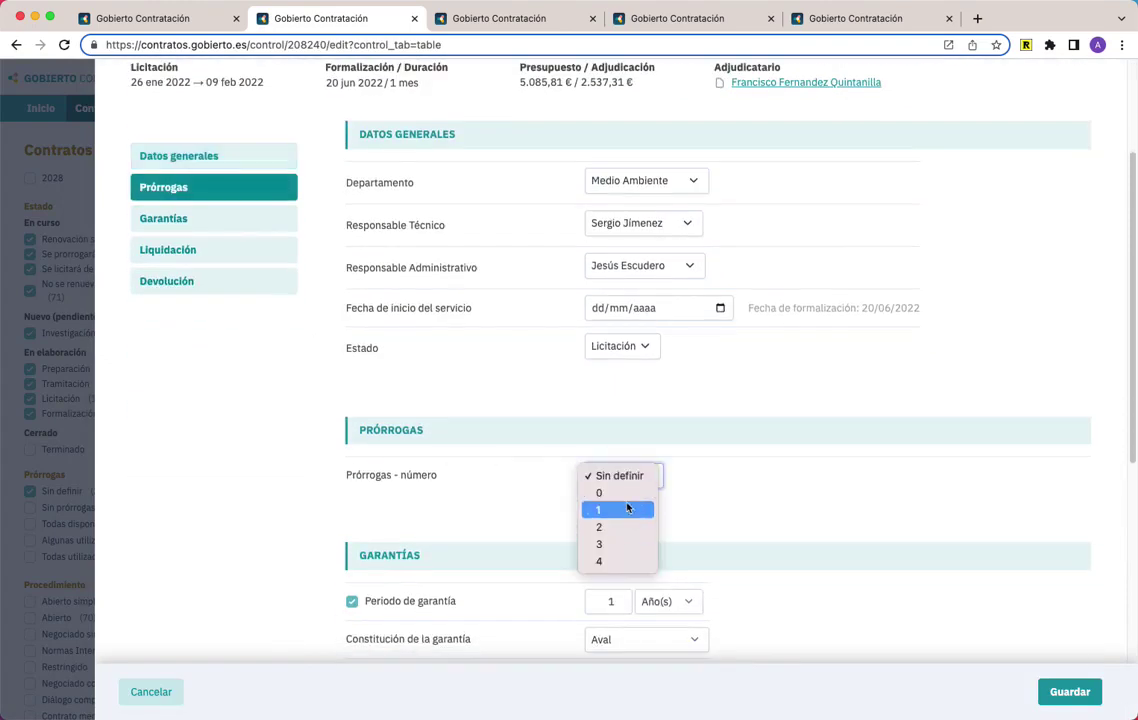
left_click(617, 493)
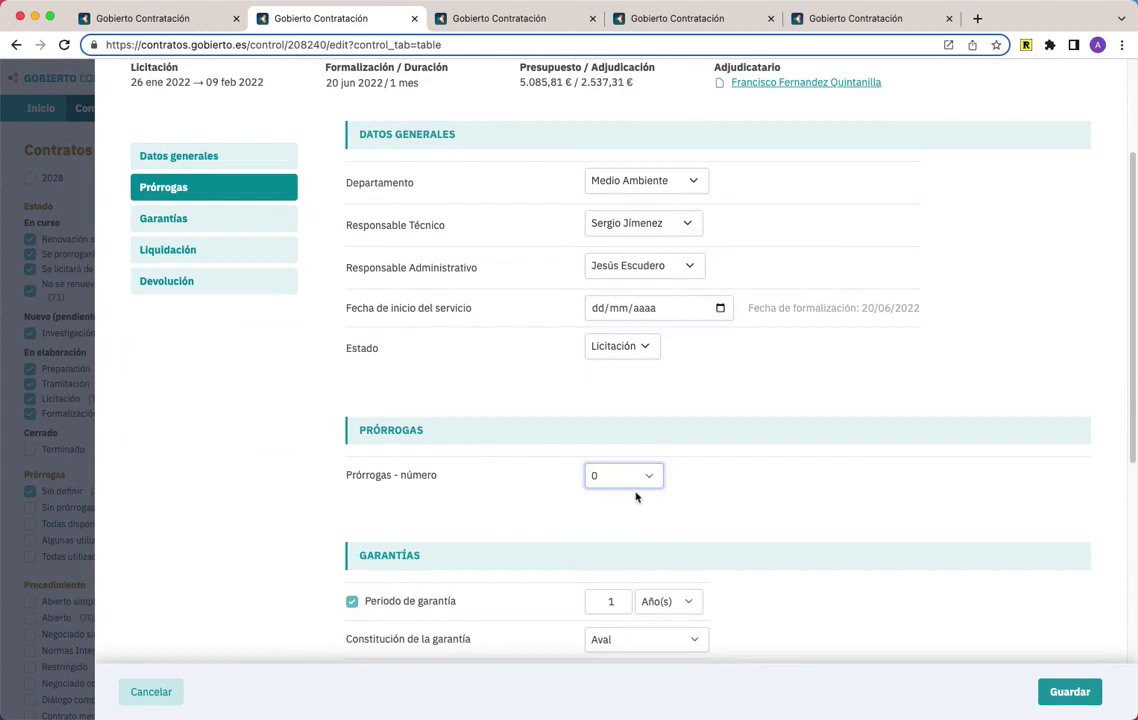
left_click(647, 481)
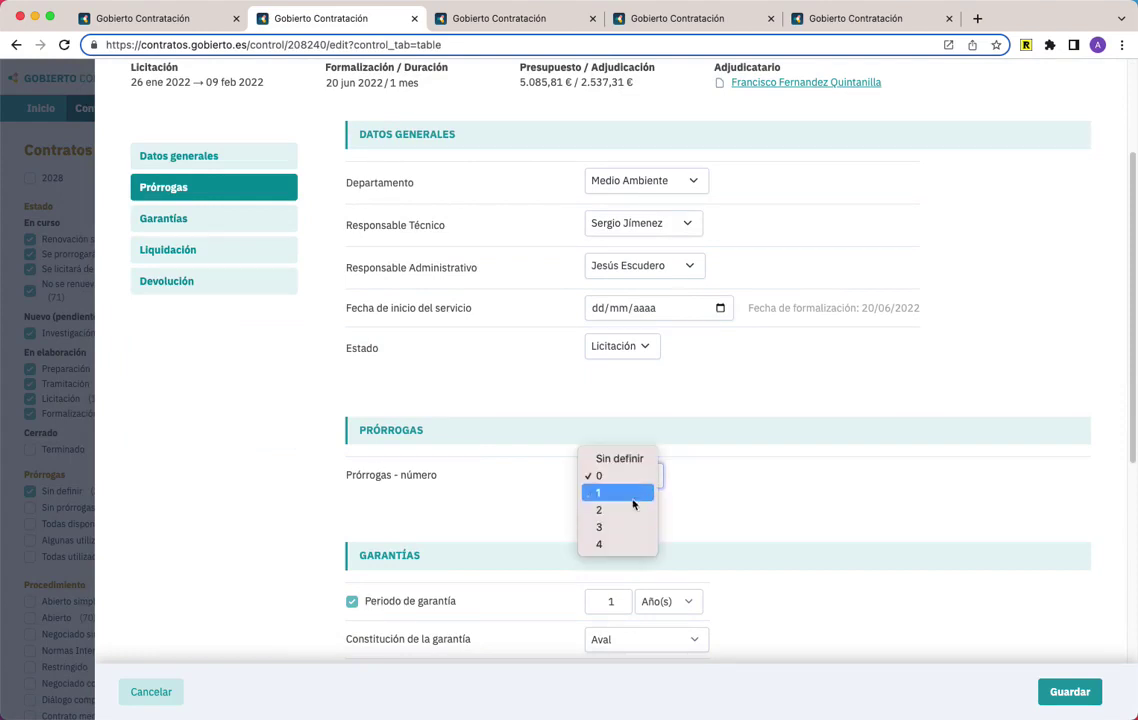
left_click(633, 493)
left_click(645, 475)
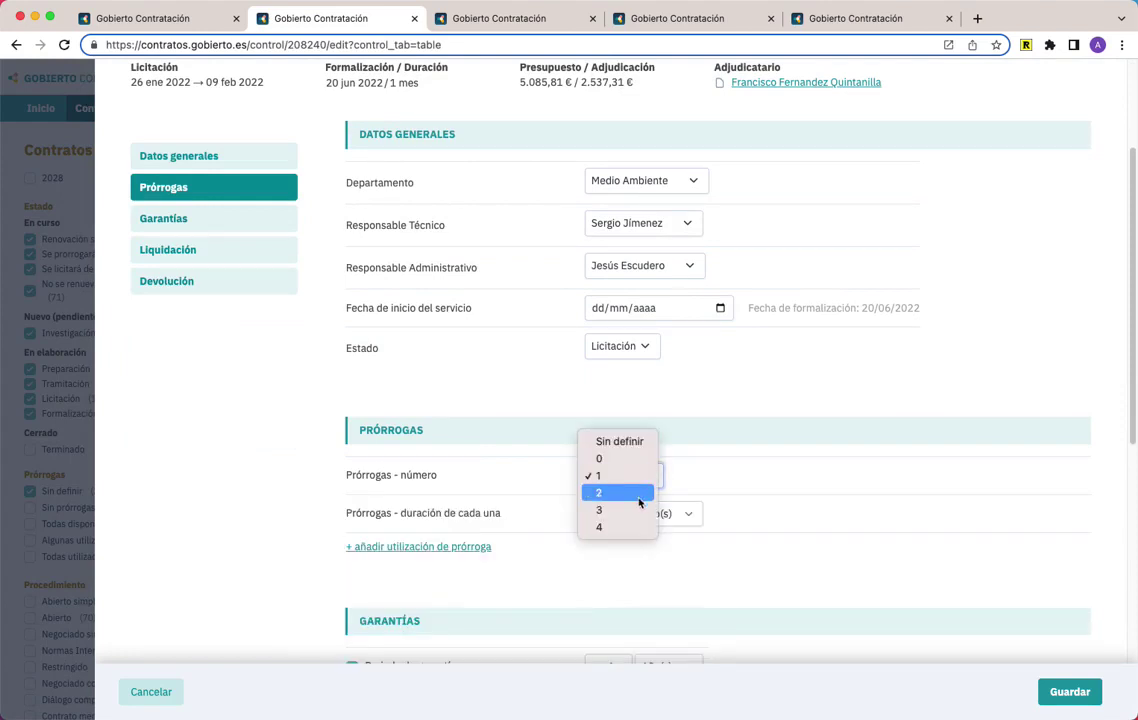
left_click(645, 492)
Set the duration of each extension to 1, keeping Año(s) as the unit
left_click(689, 514)
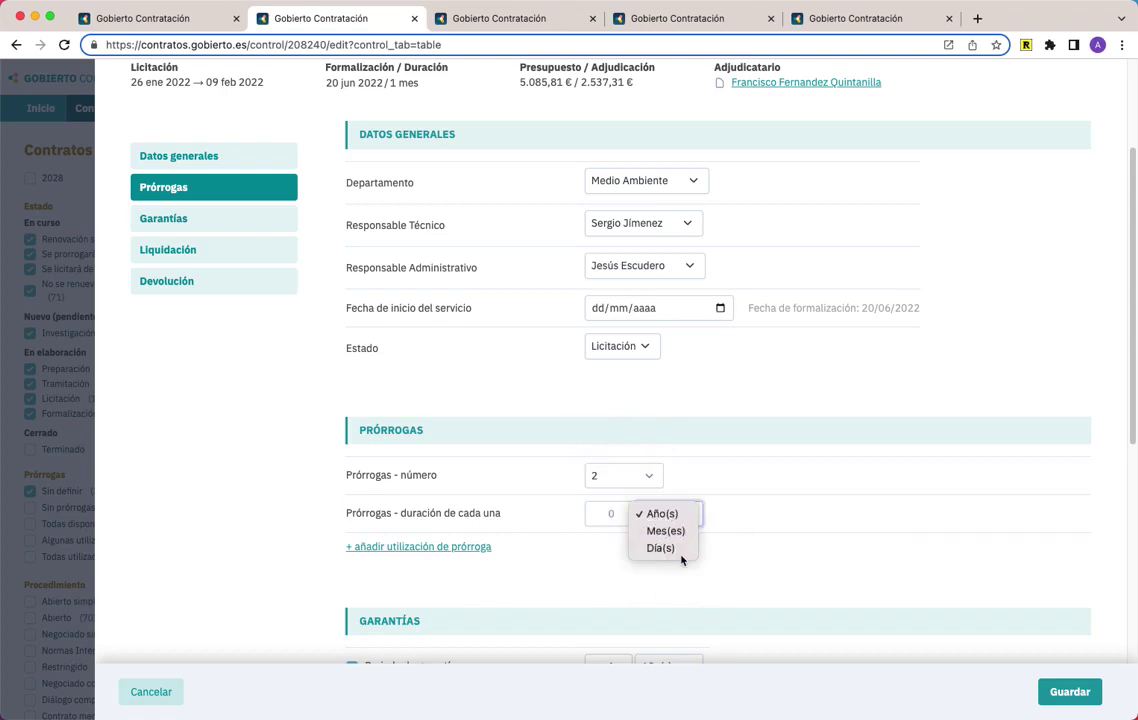
left_click(727, 536)
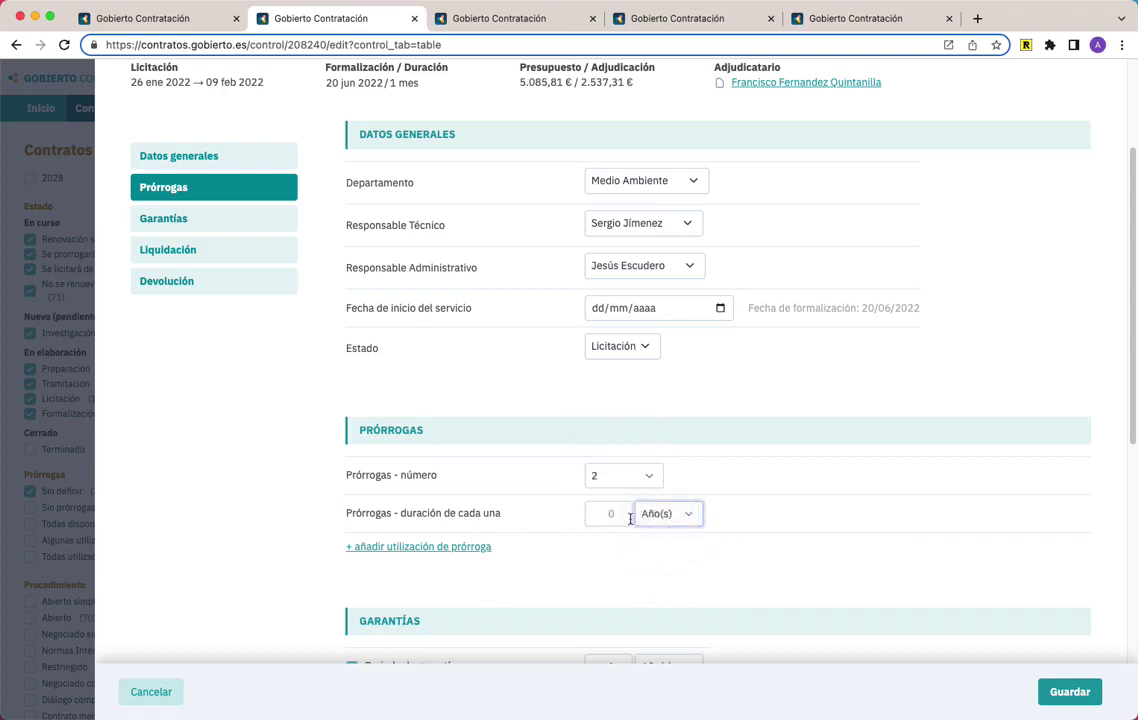
left_click(605, 513)
type("1")
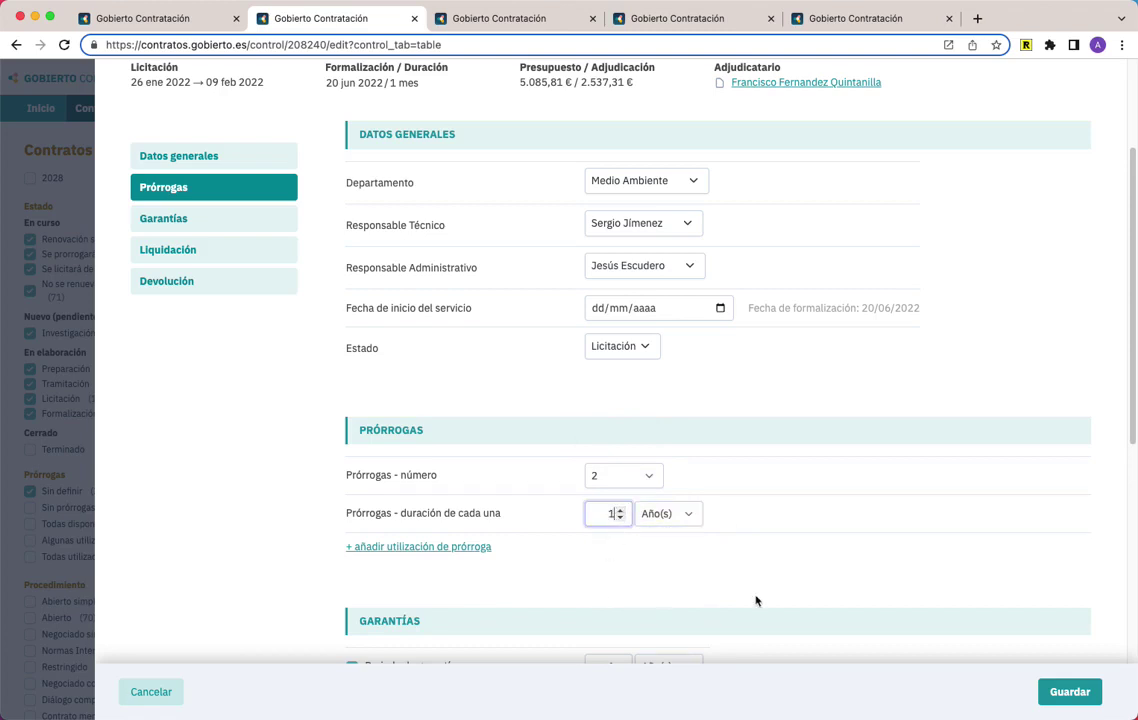
Add a first extension use with Preaviso notificado checked and dated 06/01/2023, and Inicio prórroga on 06/03/2023
left_click(447, 546)
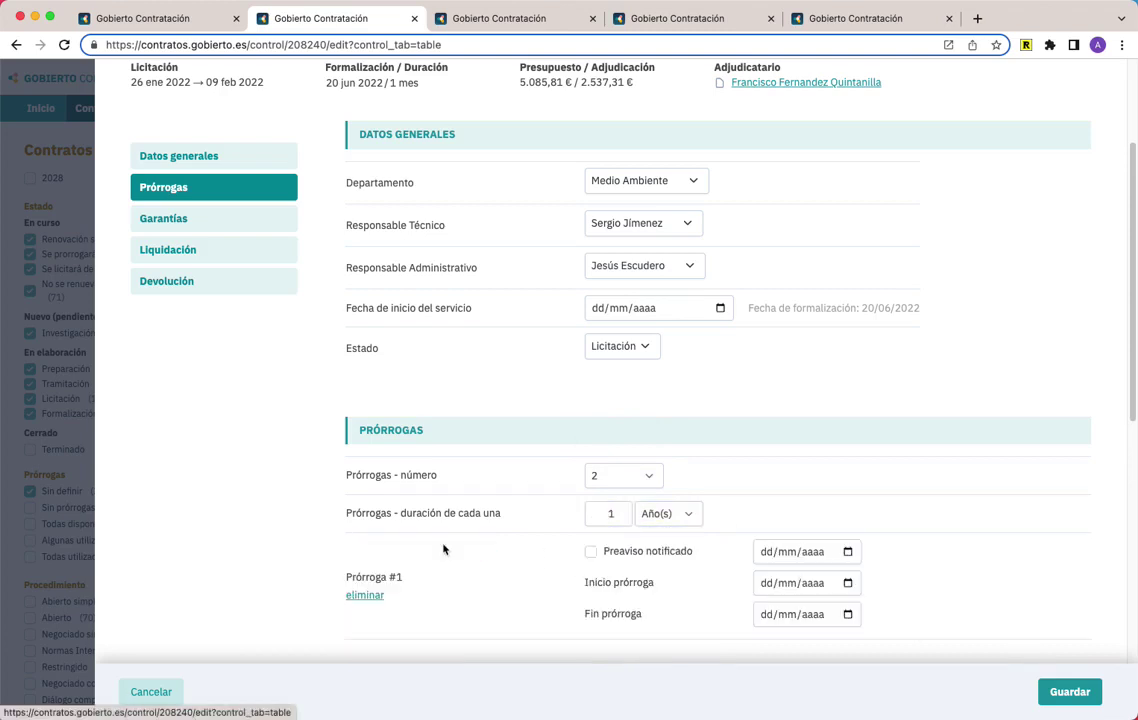
left_click(590, 552)
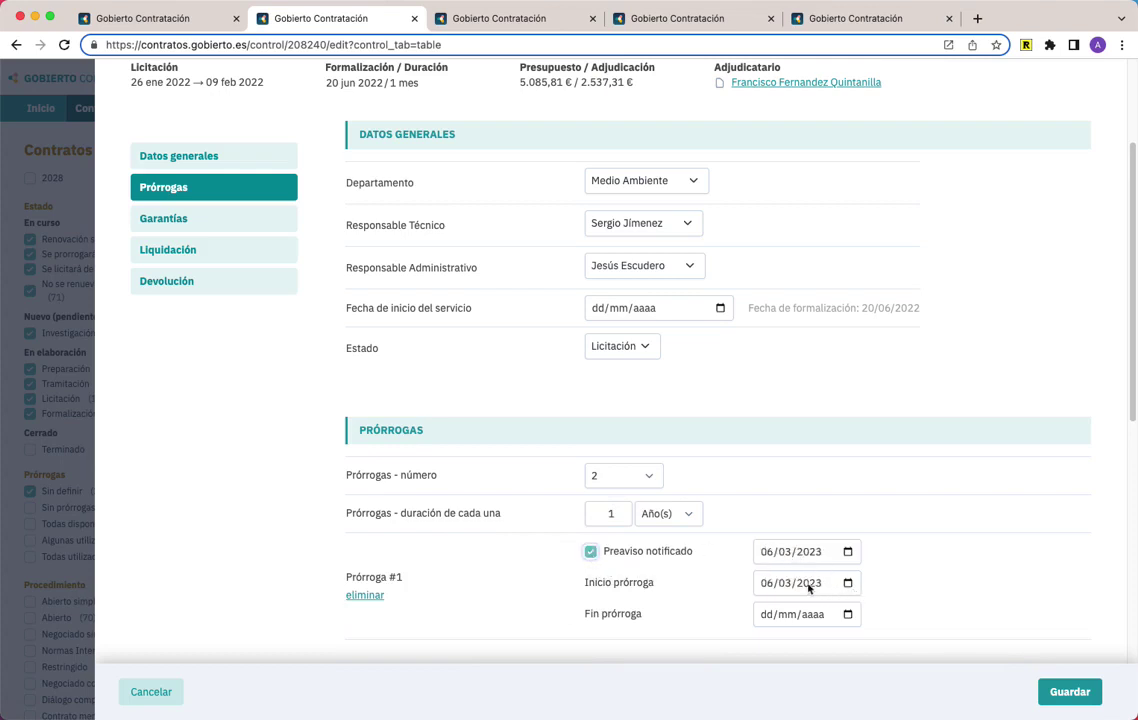
left_click(786, 556)
type("01")
left_click(936, 517)
Set the first extension's end date to 06/03/2024 and save the contract
left_click(767, 616)
type("06/")
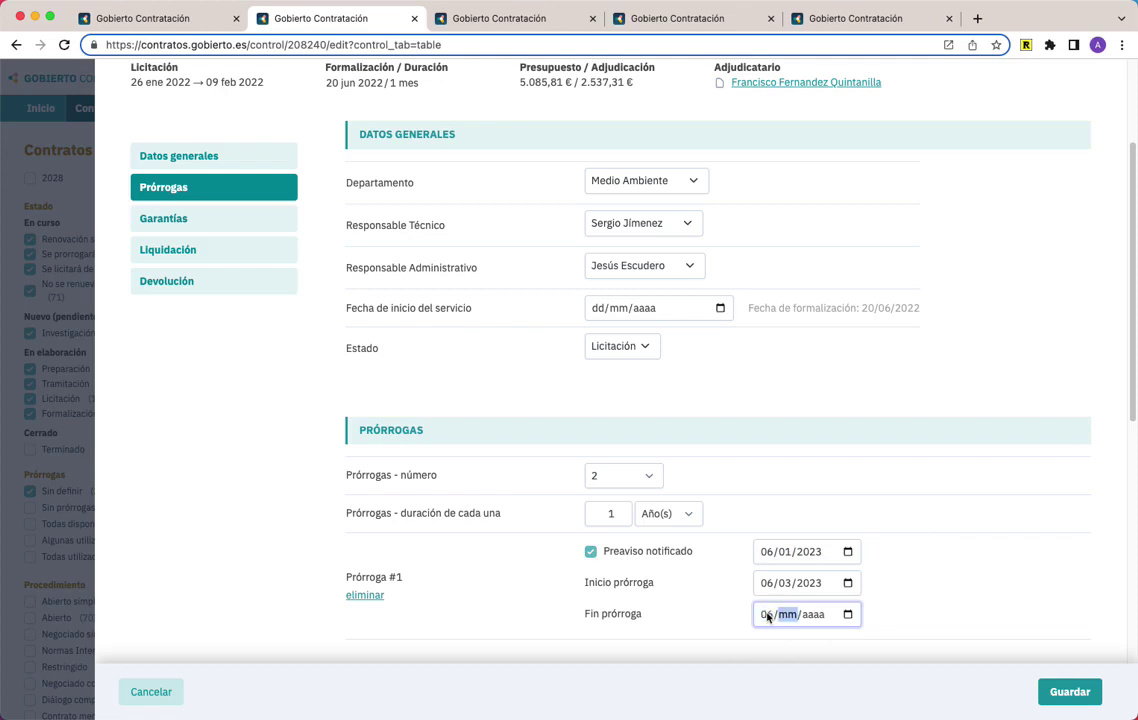
type("03/0002")
left_click(914, 582)
scroll(914, 582, "down", 5)
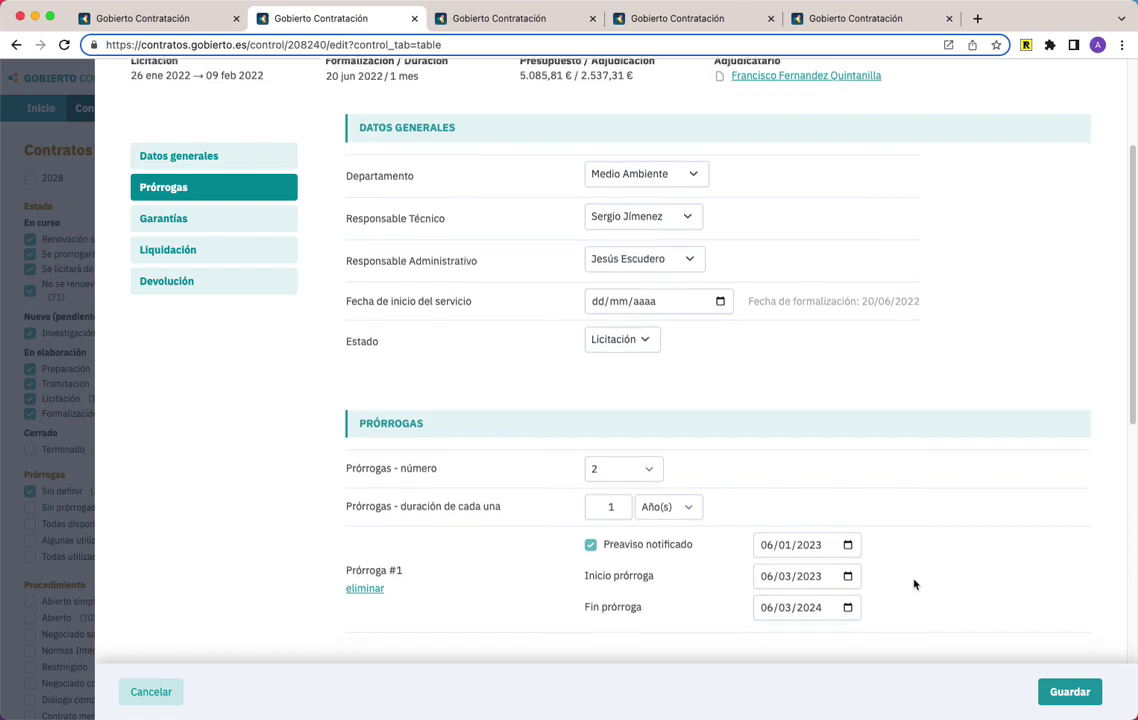
left_click(1069, 691)
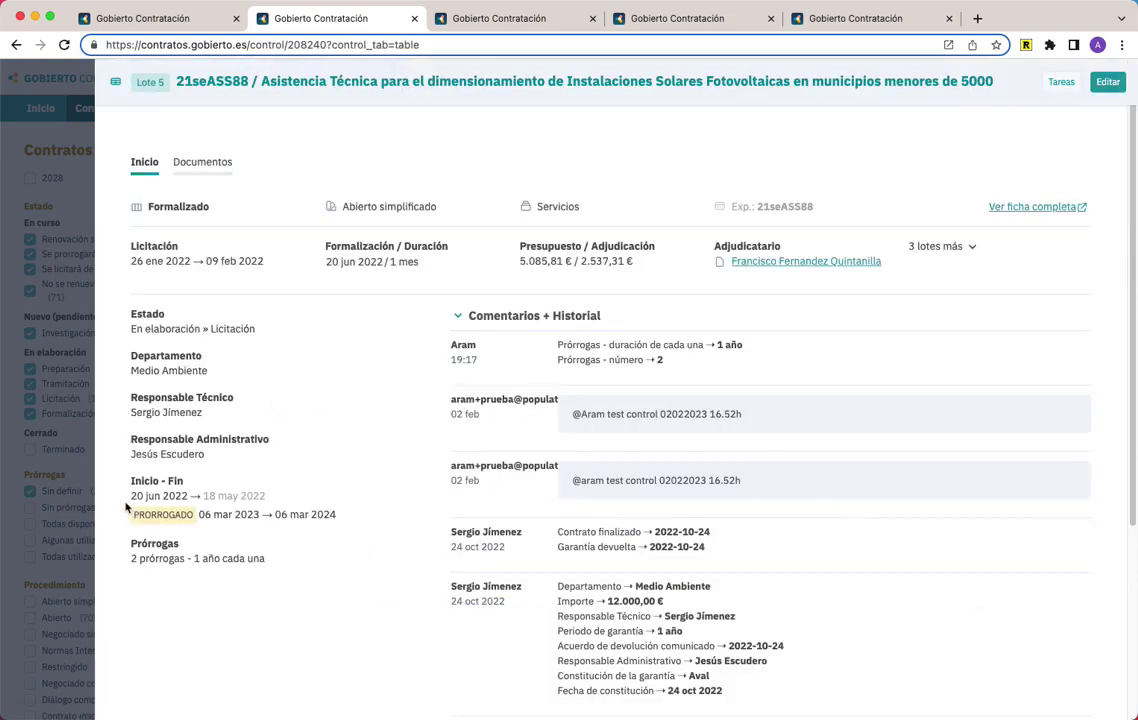
Review the contract's extended period and its extension count and duration, and return to the contracts list
left_click_drag(124, 510, 274, 508)
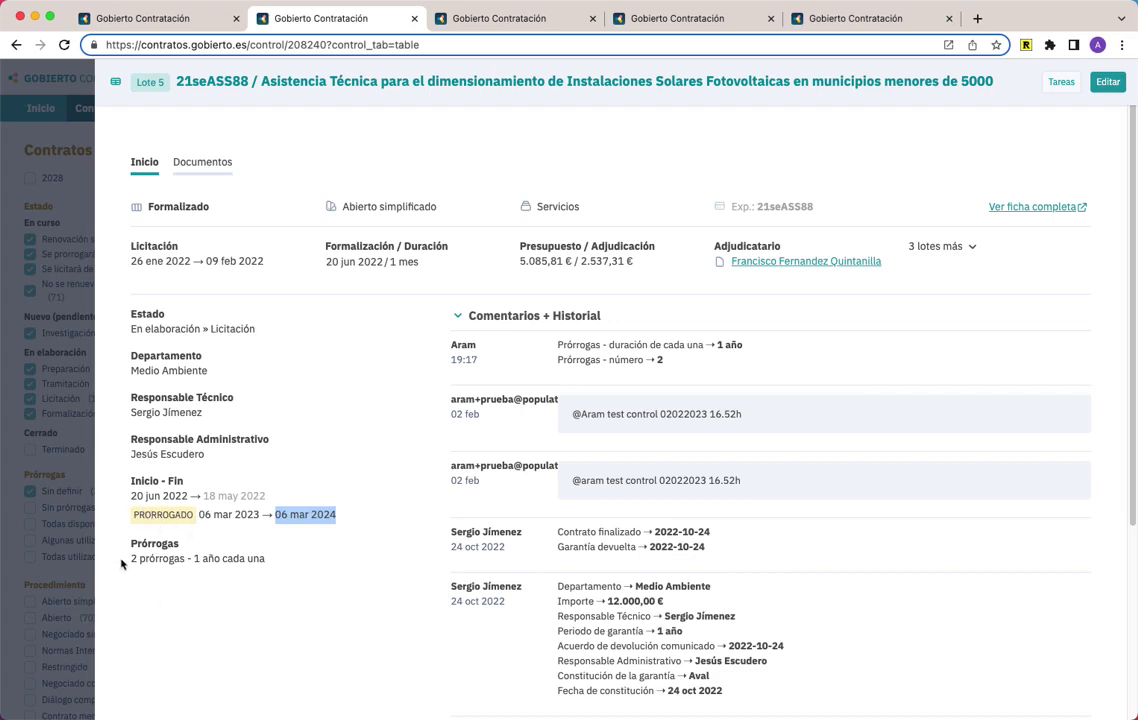
left_click_drag(137, 560, 203, 570)
left_click(230, 562)
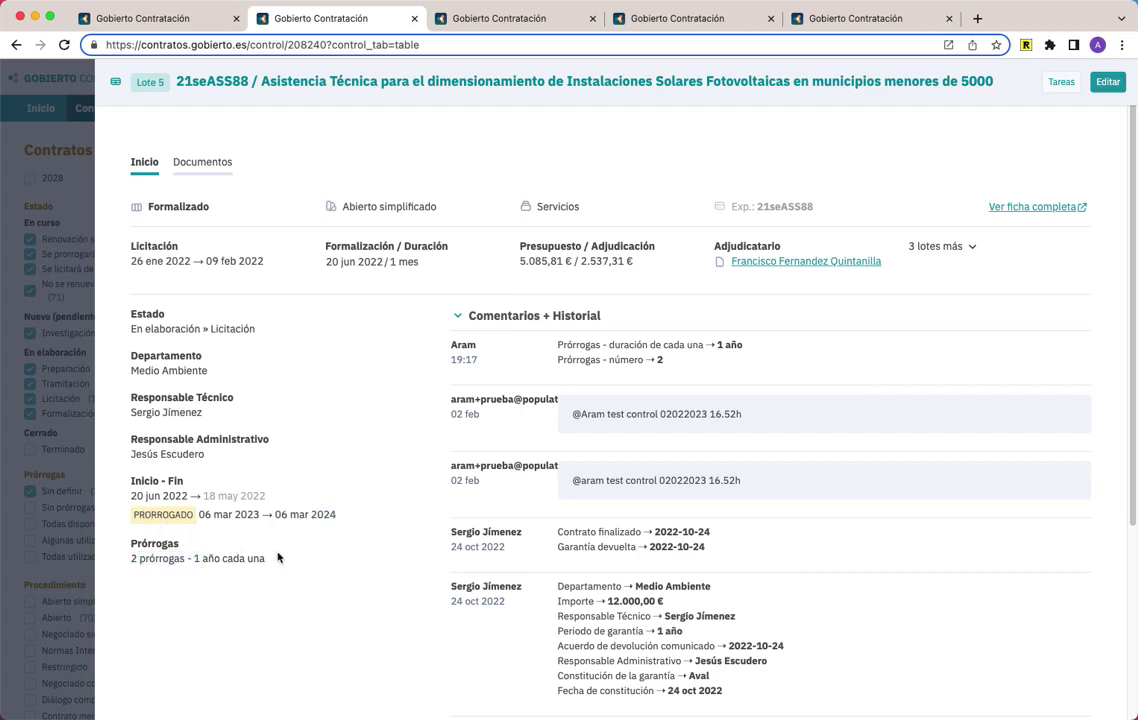
left_click(92, 200)
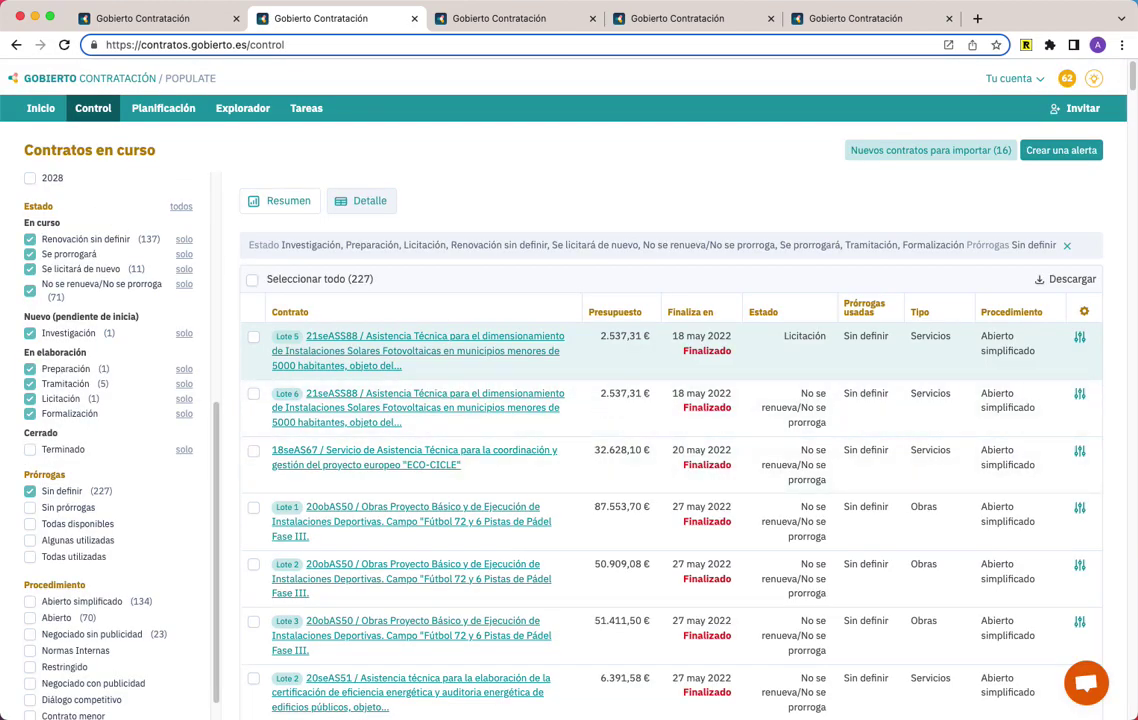
Switch to the list of contracts ending in under 6 months and examine its Finaliza en, Estado and Prórrogas filters
key("ctrl+Tab")
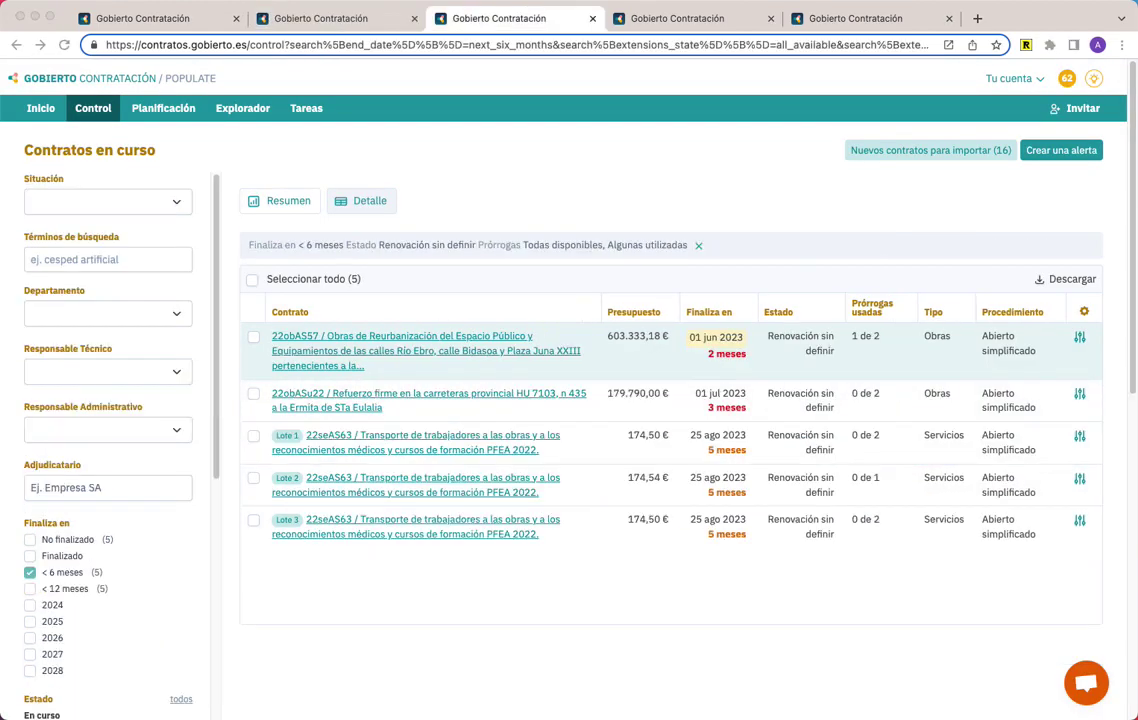
scroll(107, 565, "down", 5)
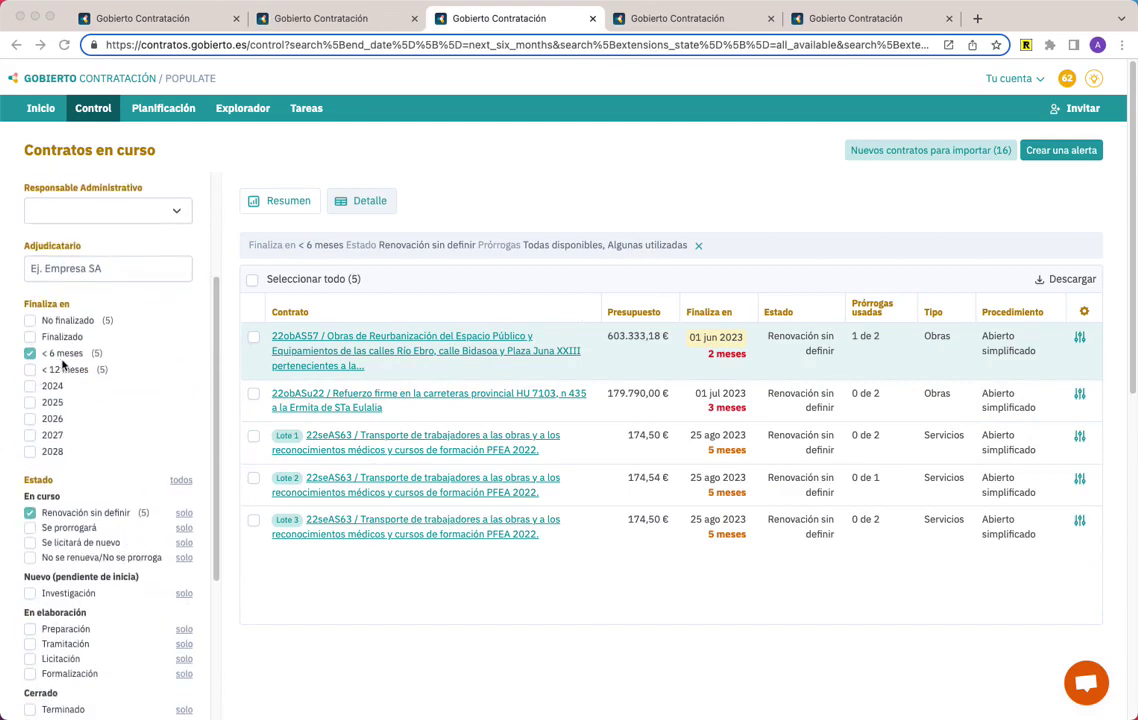
scroll(81, 428, "down", 2)
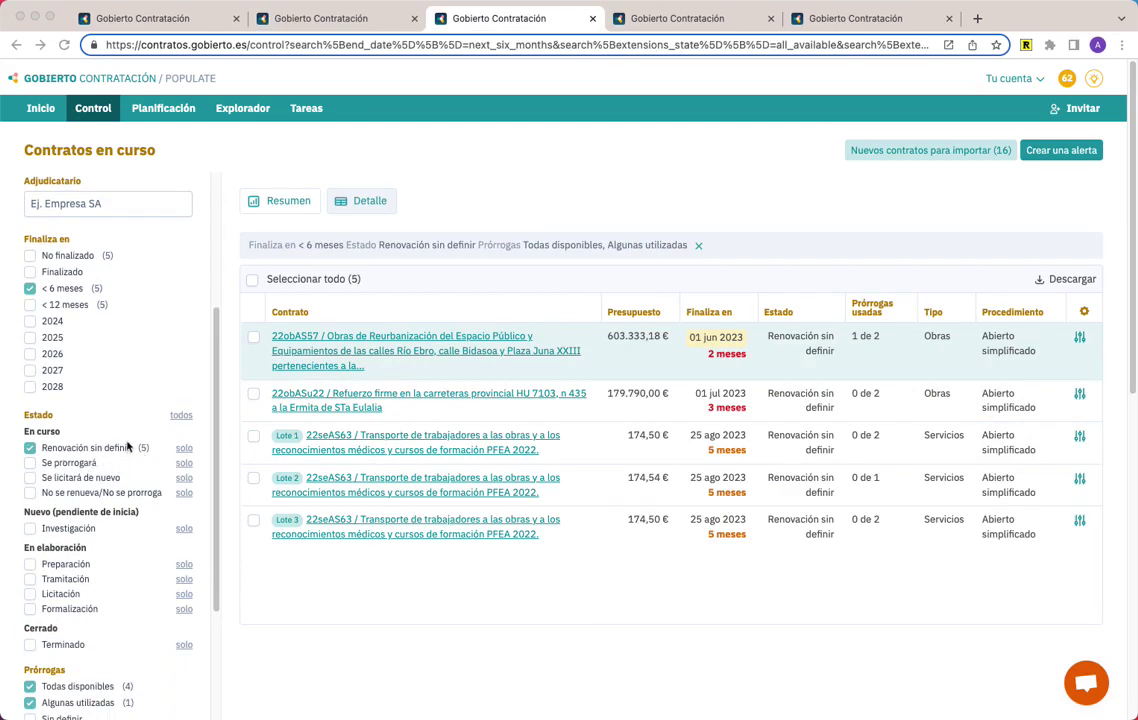
scroll(110, 445, "down", 8)
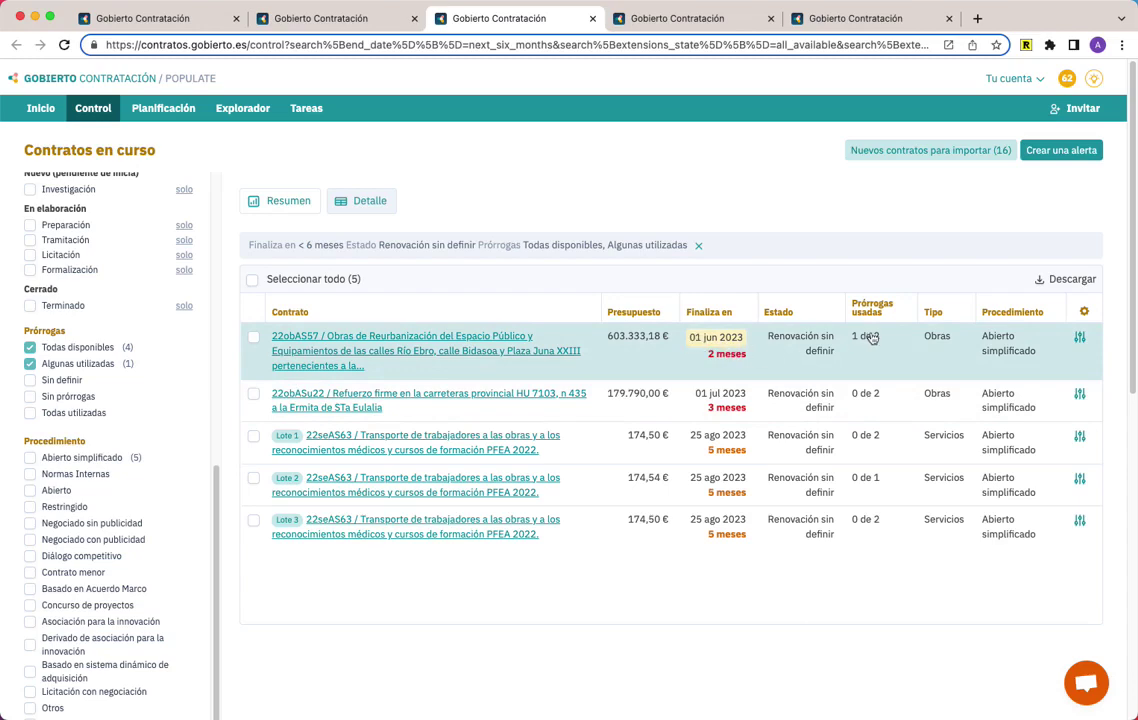
Try adding a second extension use to contract 22obAS57, cancel the edit and return to the contracts list
left_click(491, 355)
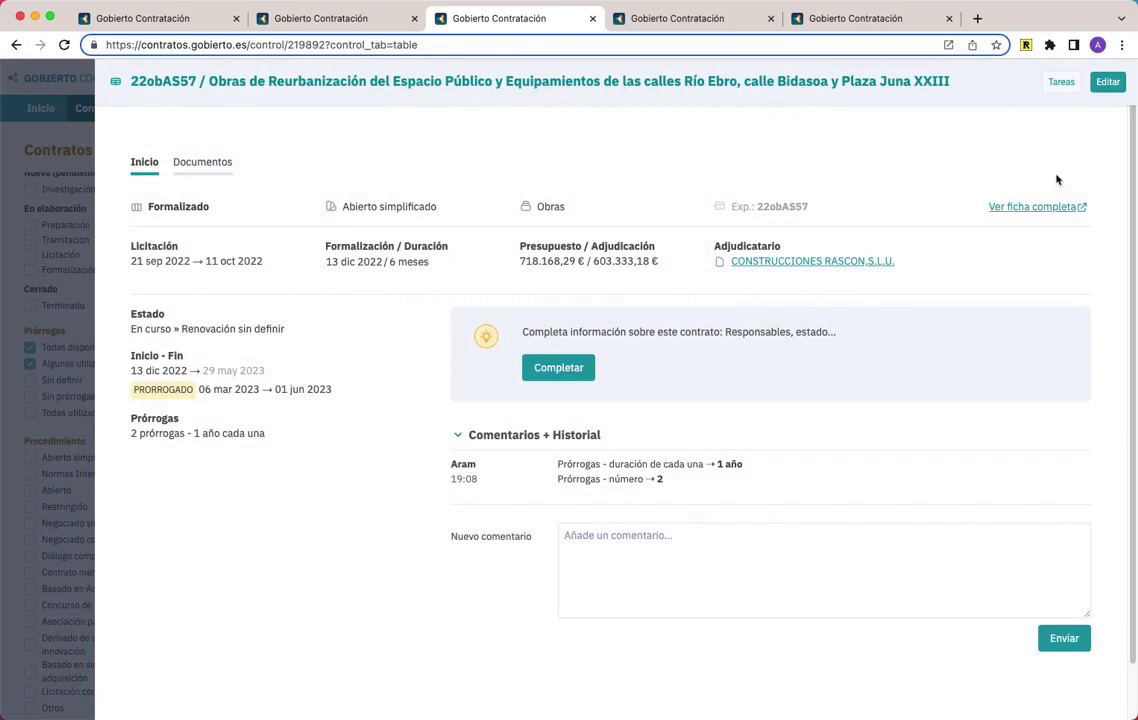
left_click(1108, 81)
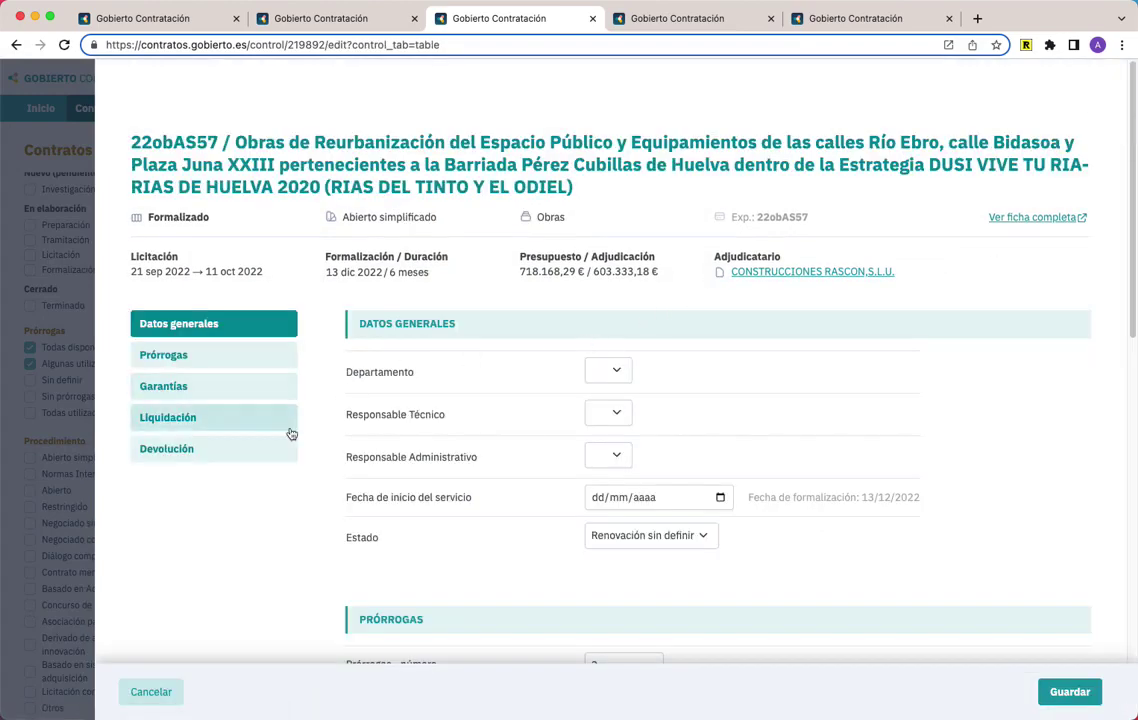
scroll(290, 432, "down", 3)
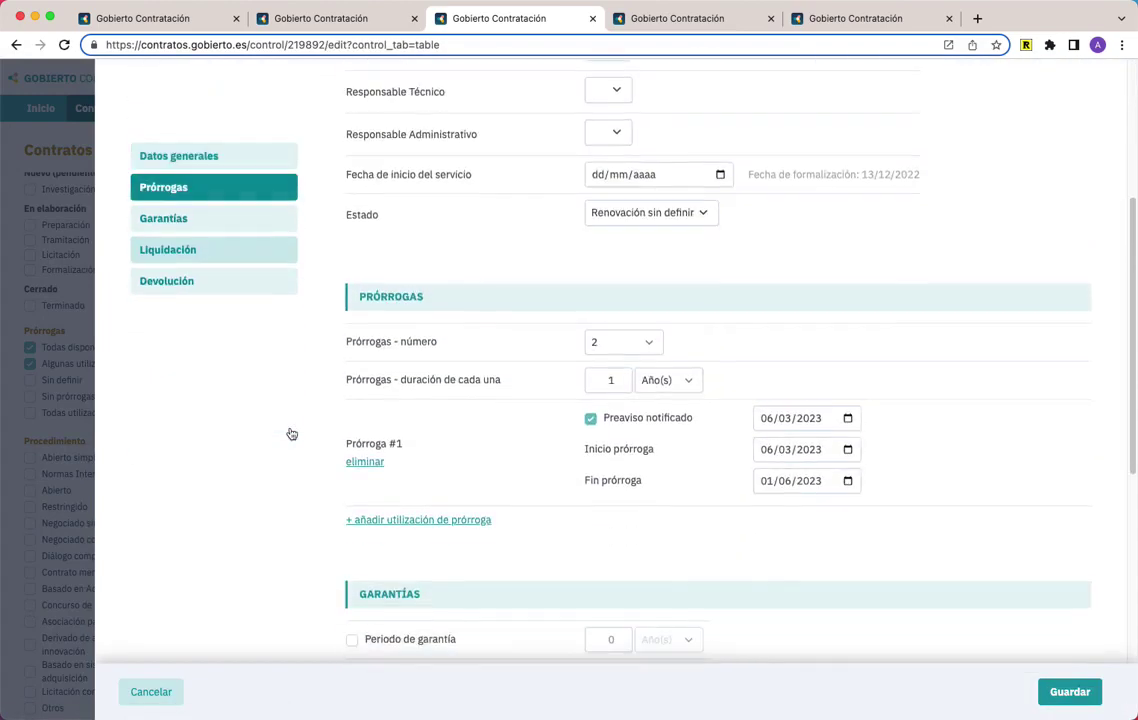
left_click(476, 521)
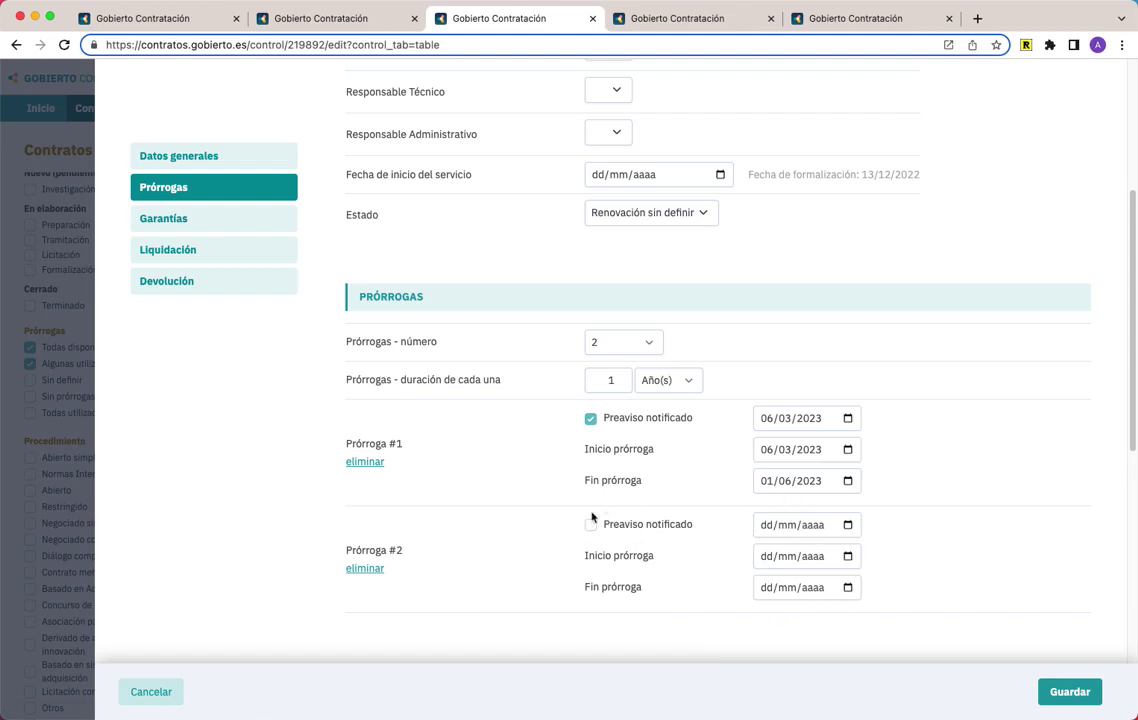
left_click(143, 696)
left_click(691, 144)
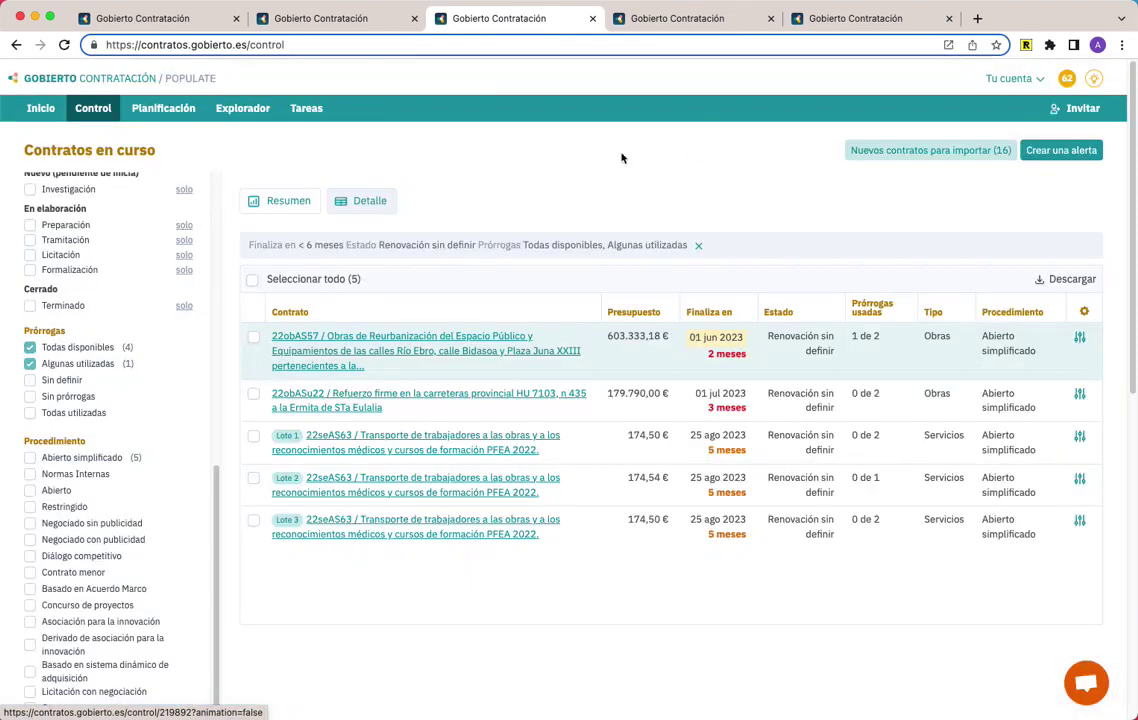
left_click(86, 260)
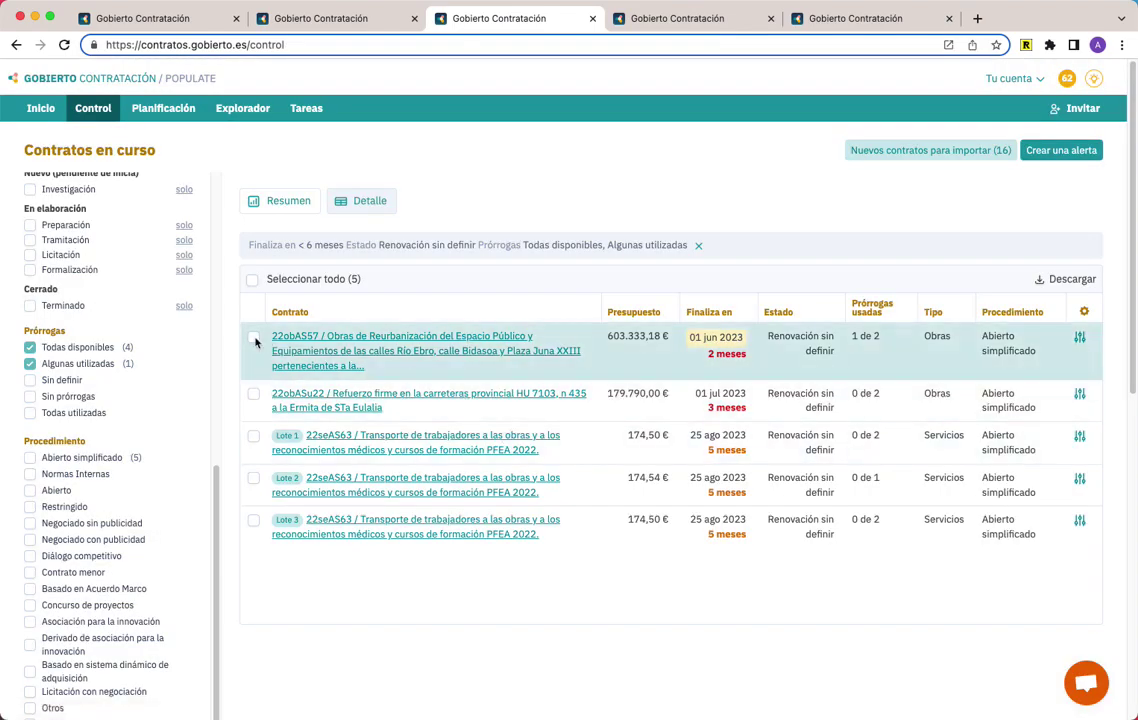
Select all five listed contracts and assign them the status Se prorrogará
left_click(252, 279)
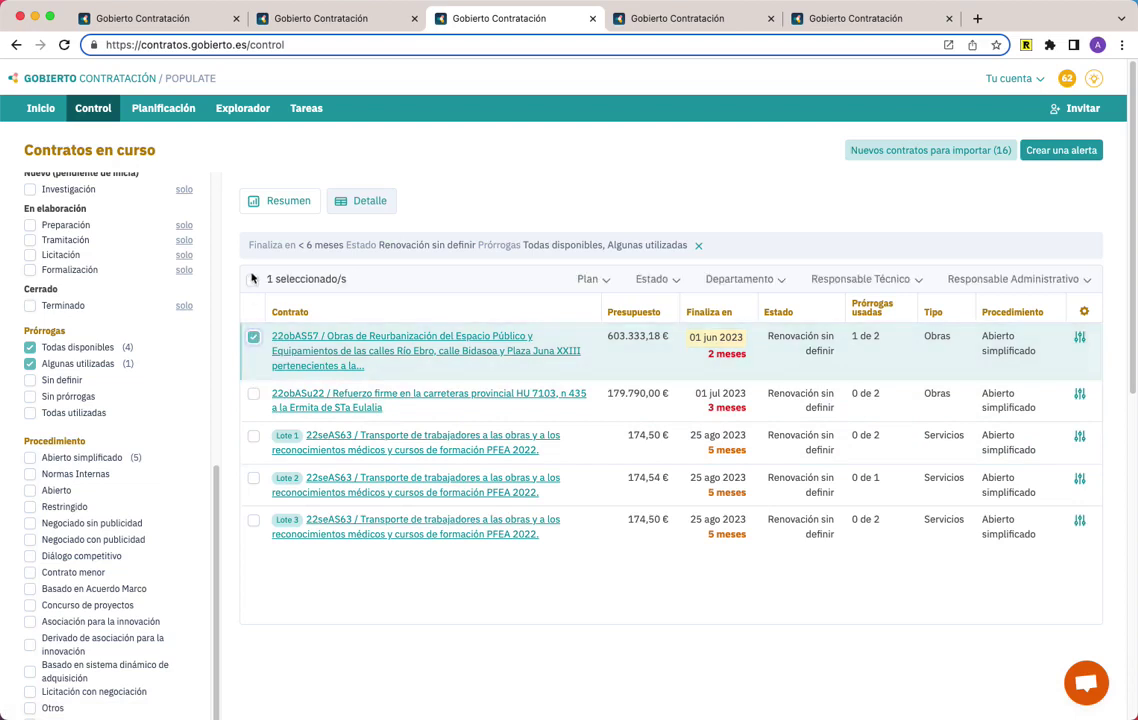
left_click(668, 281)
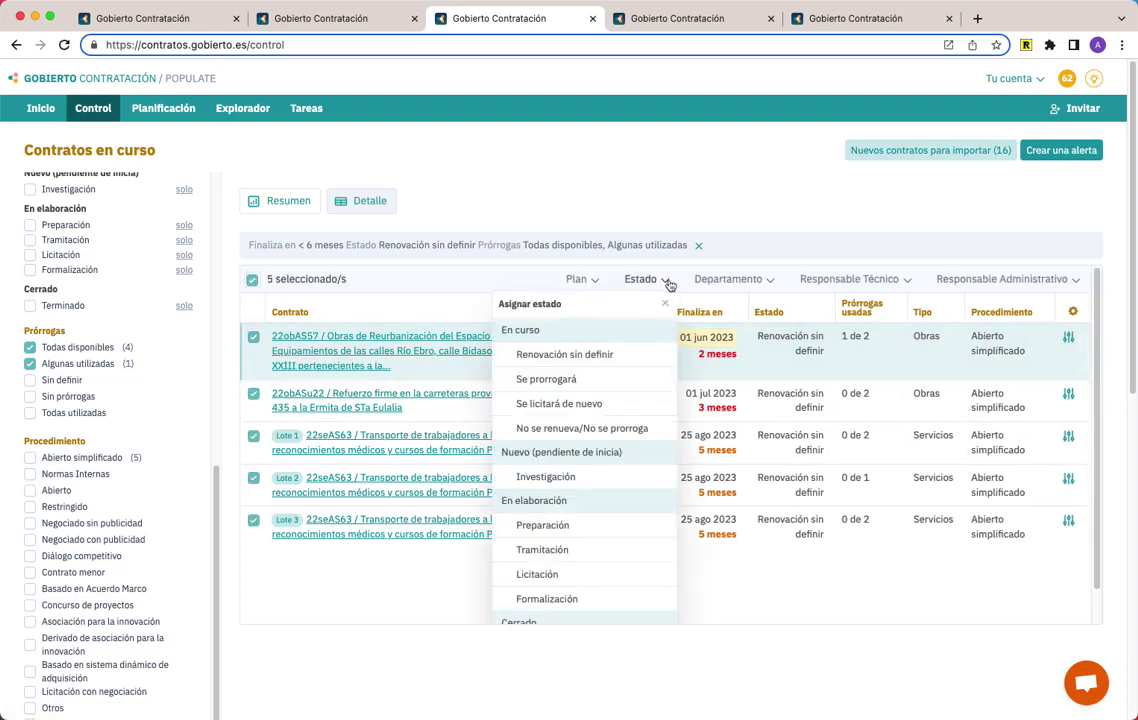
left_click(575, 384)
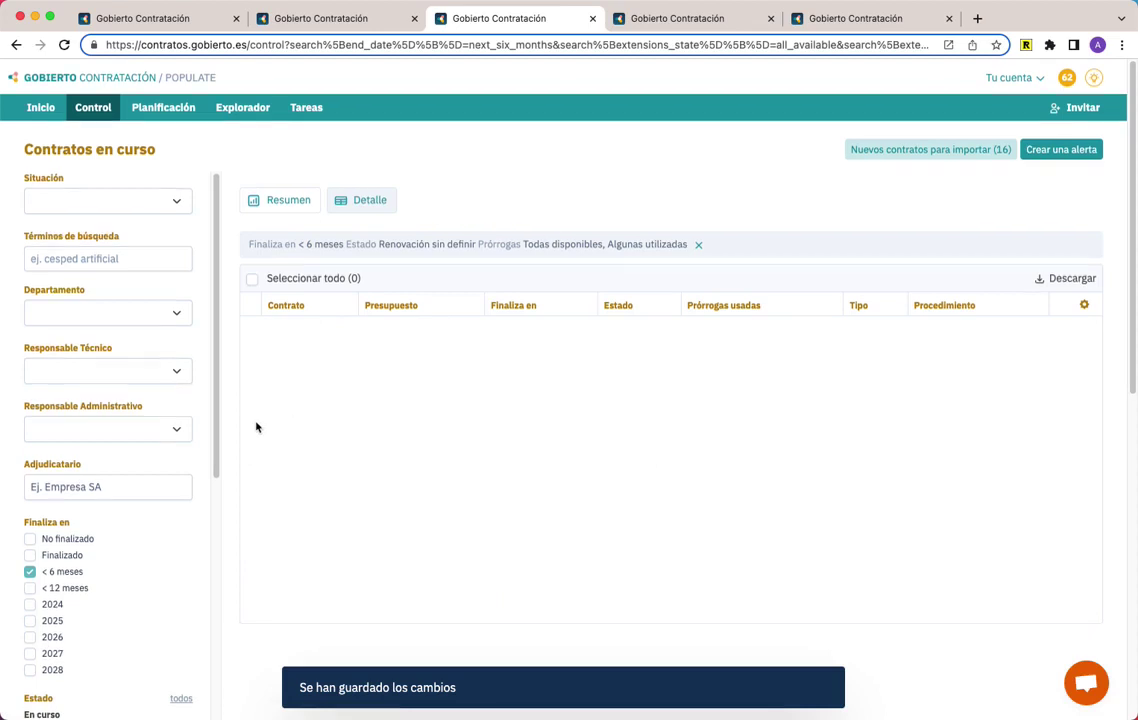
Add Se prorrogará to the Estado filter alongside Renovación sin definir
scroll(256, 427, "down", 2)
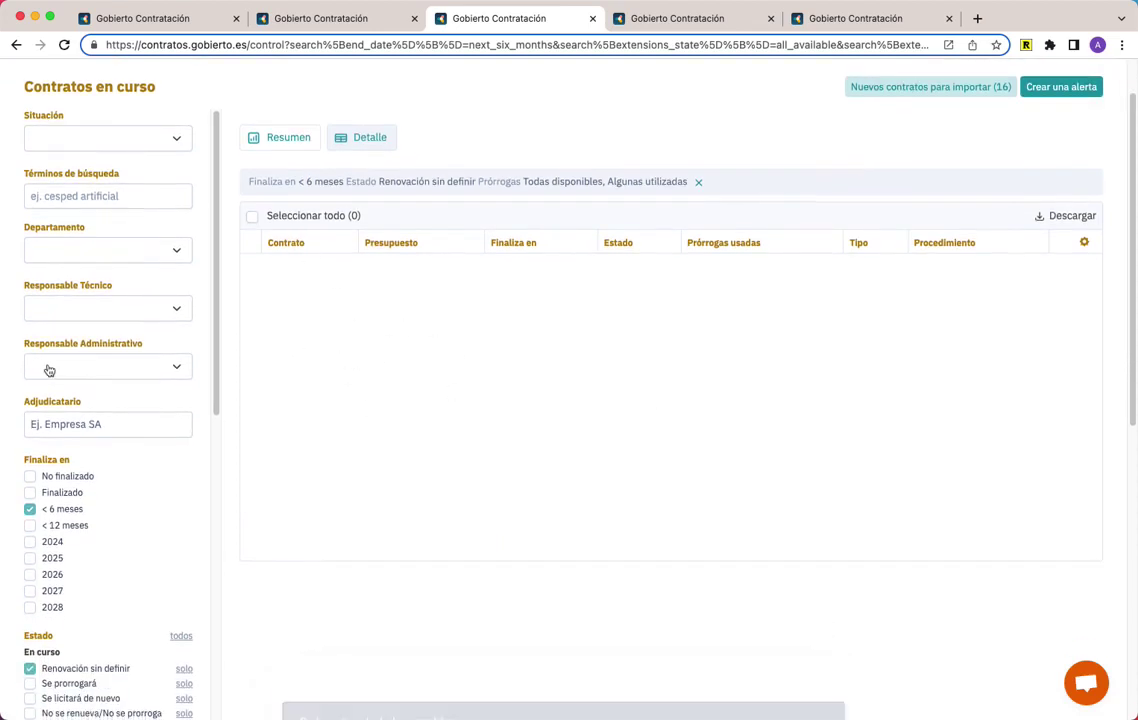
scroll(80, 368, "down", 5)
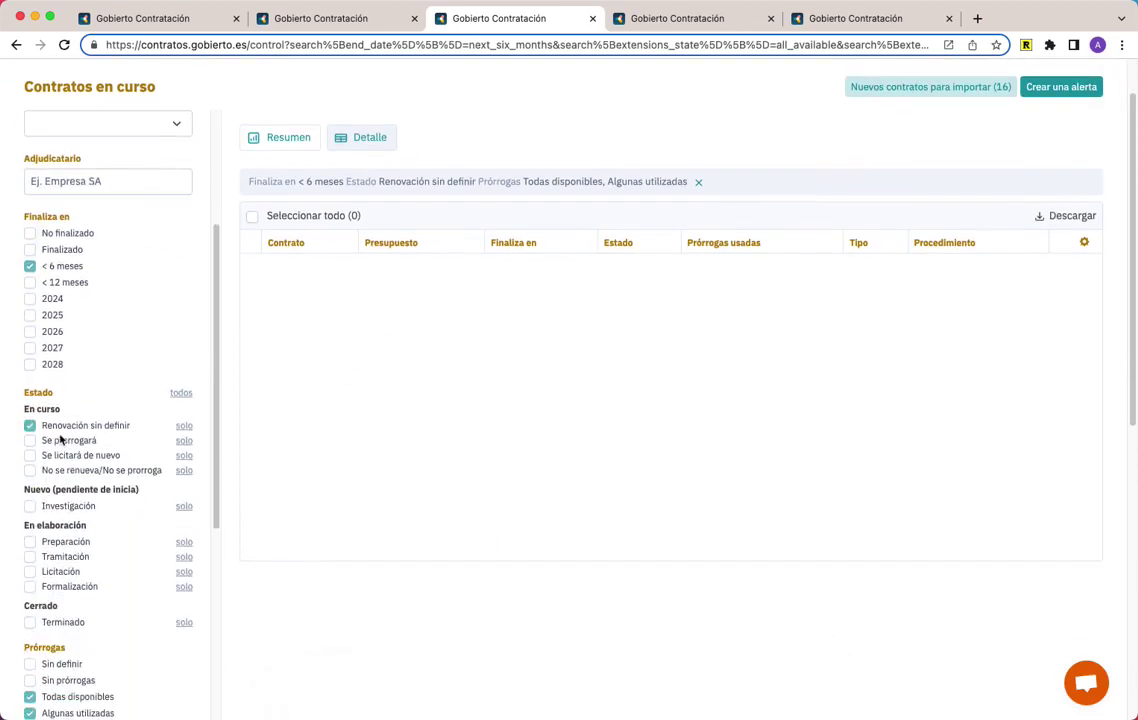
left_click(29, 440)
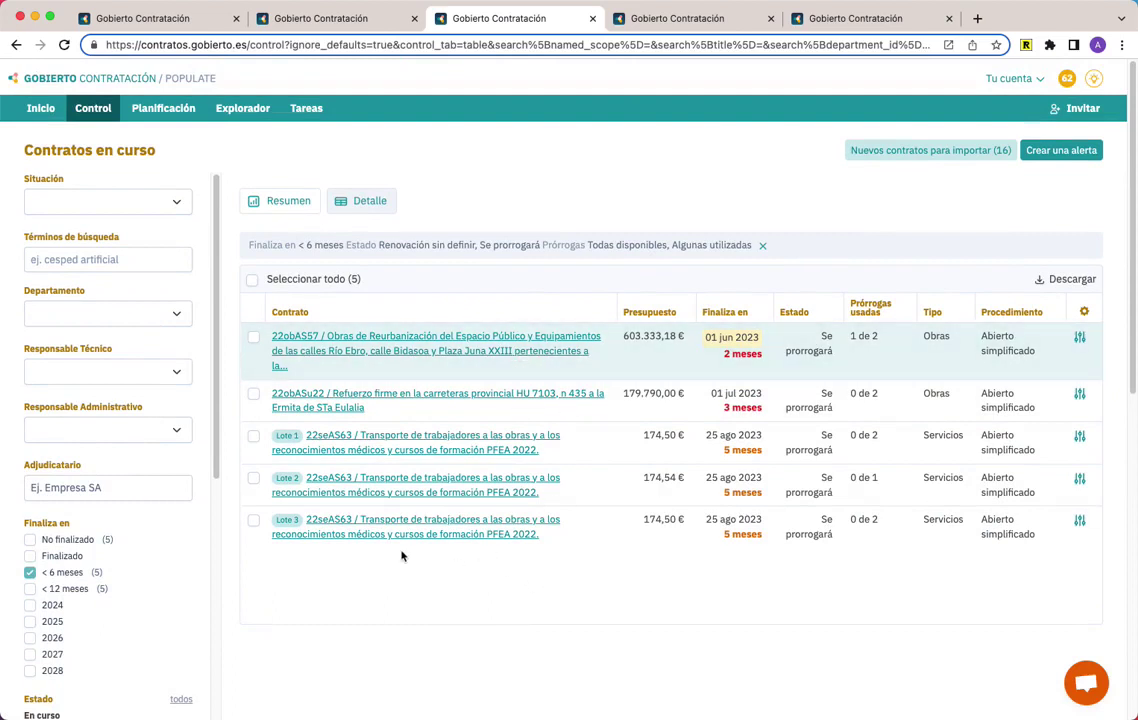
Switch to the list for Plazo para preaviso prórroga acaba pronto and examine its Finaliza en, Estado and Prórrogas filters
key("ctrl+Tab")
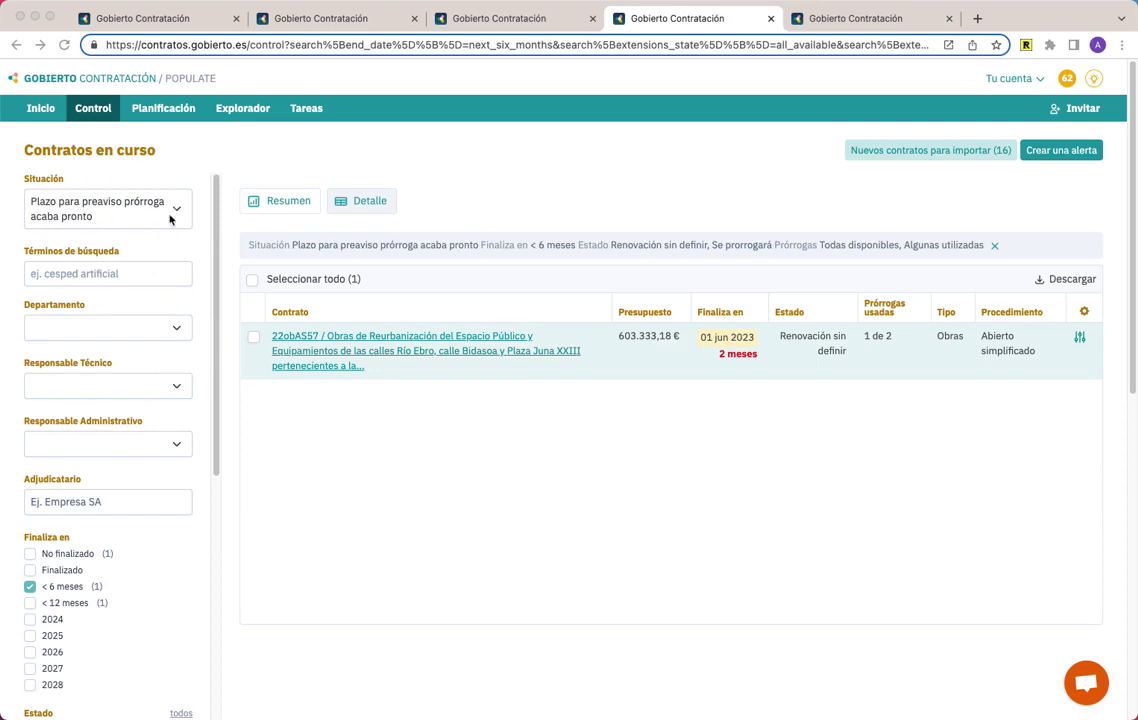
scroll(112, 318, "down", 4)
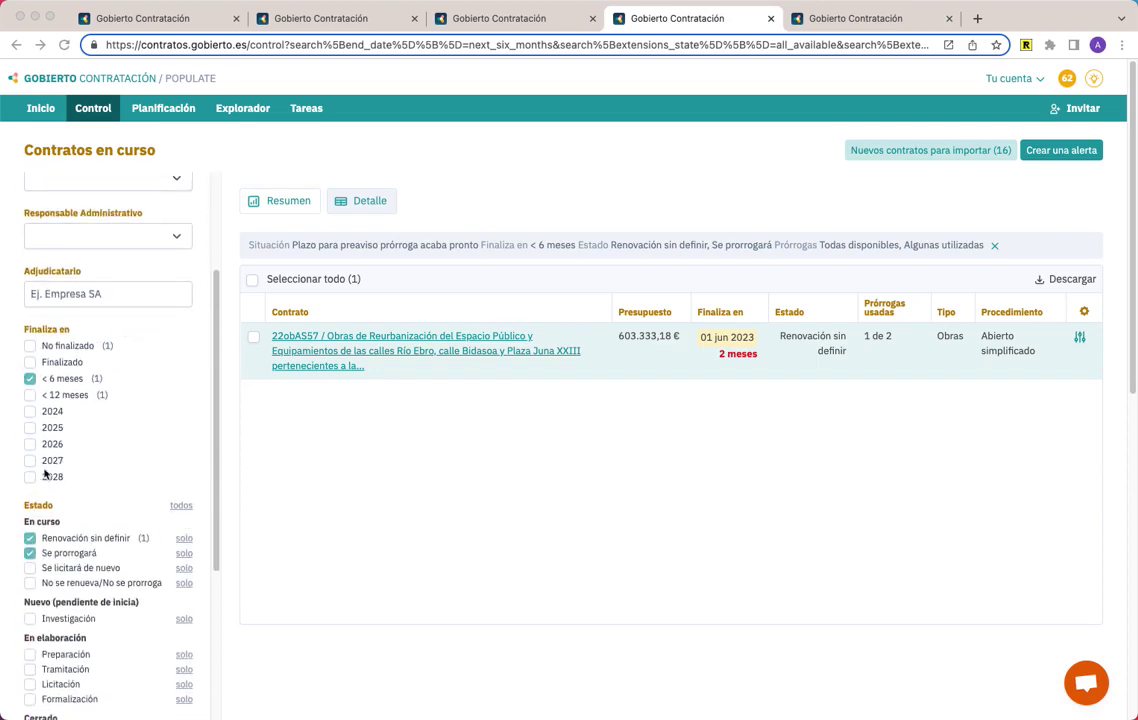
scroll(94, 432, "down", 3)
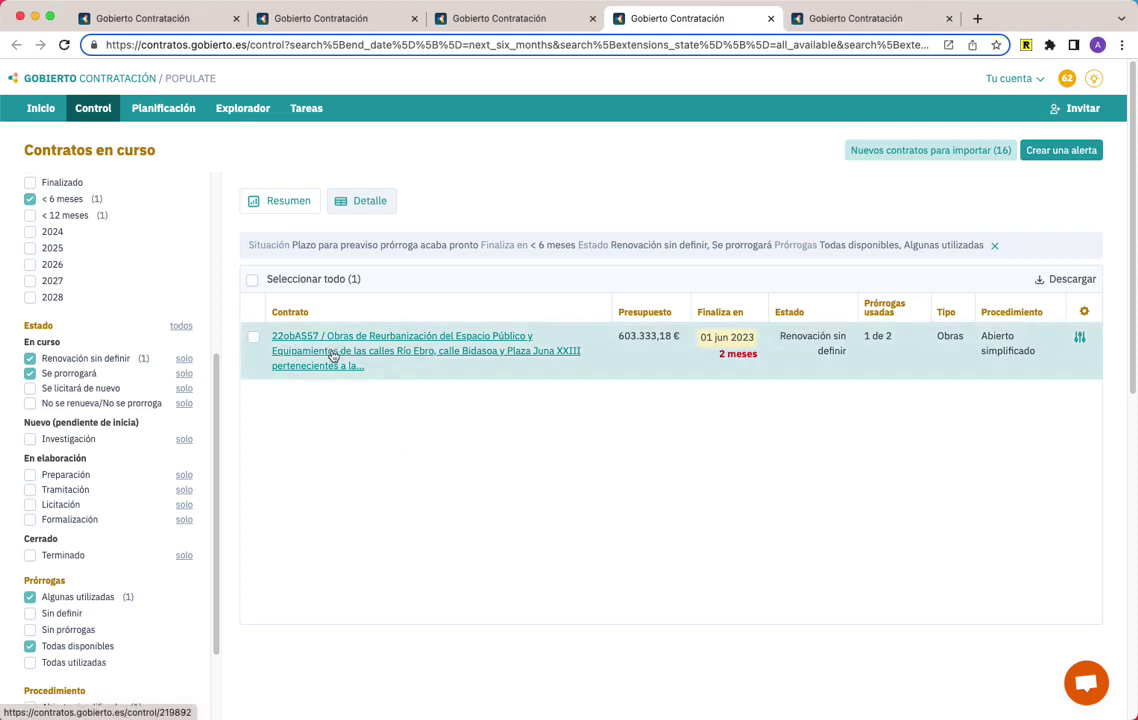
Edit contract 22obAS57, adding a second extension use with its Preaviso notificado marked
left_click(333, 356)
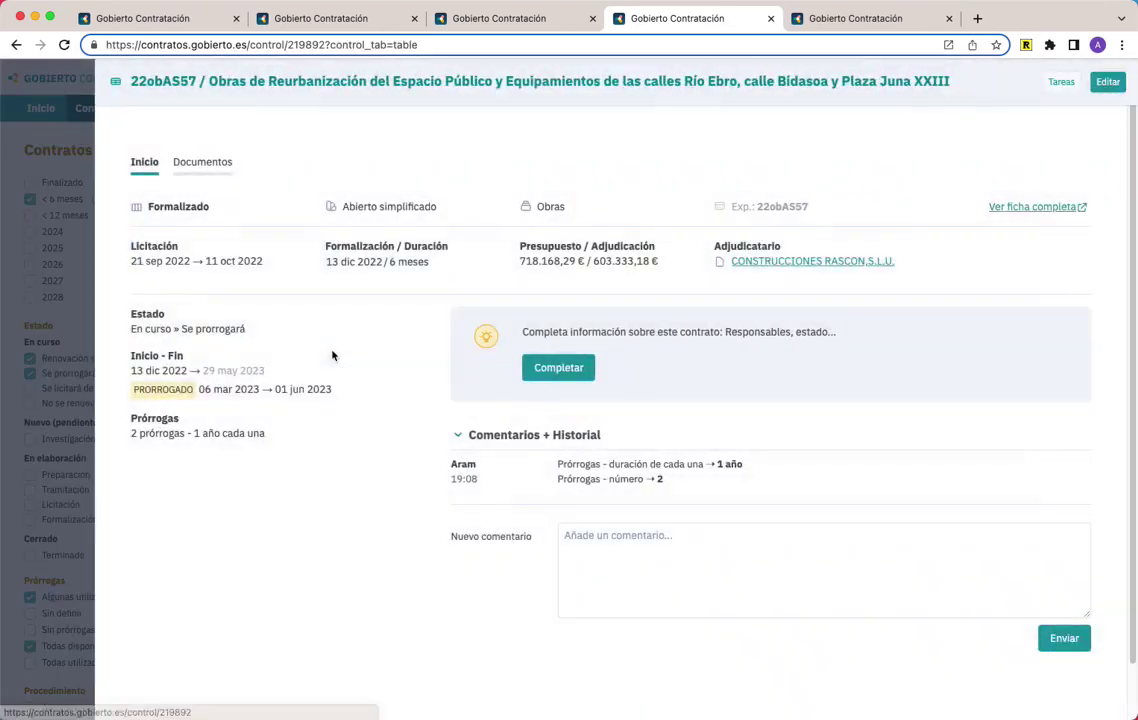
left_click(1107, 82)
scroll(470, 515, "down", 5)
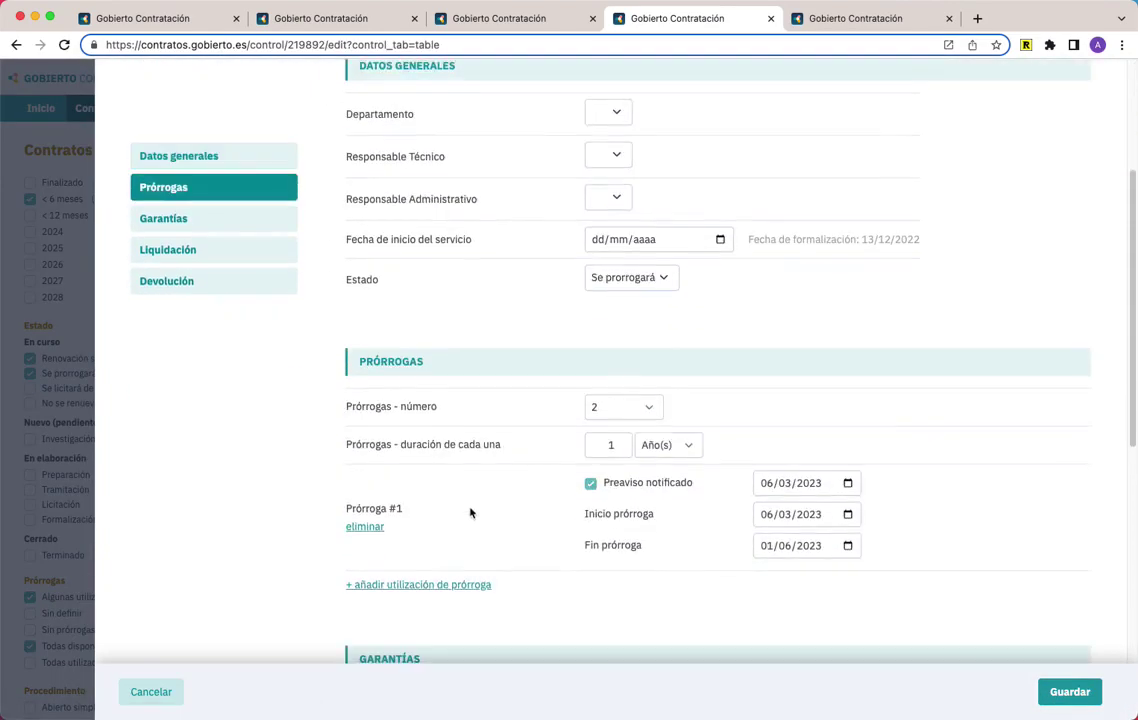
left_click(420, 409)
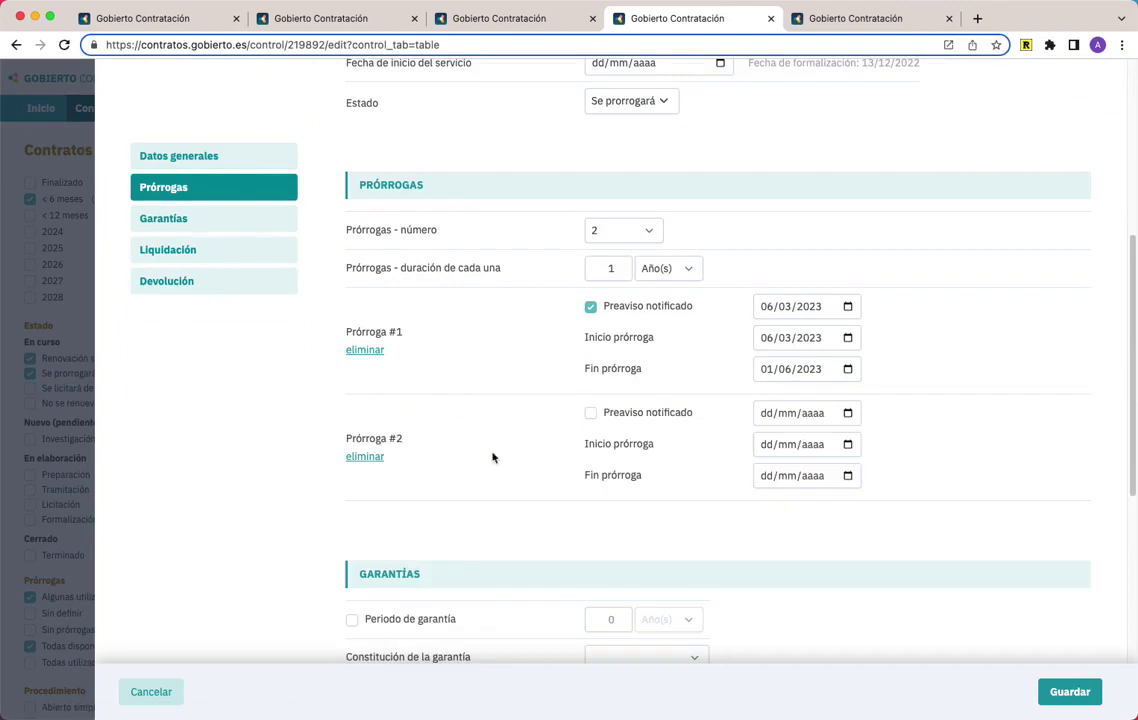
left_click(590, 413)
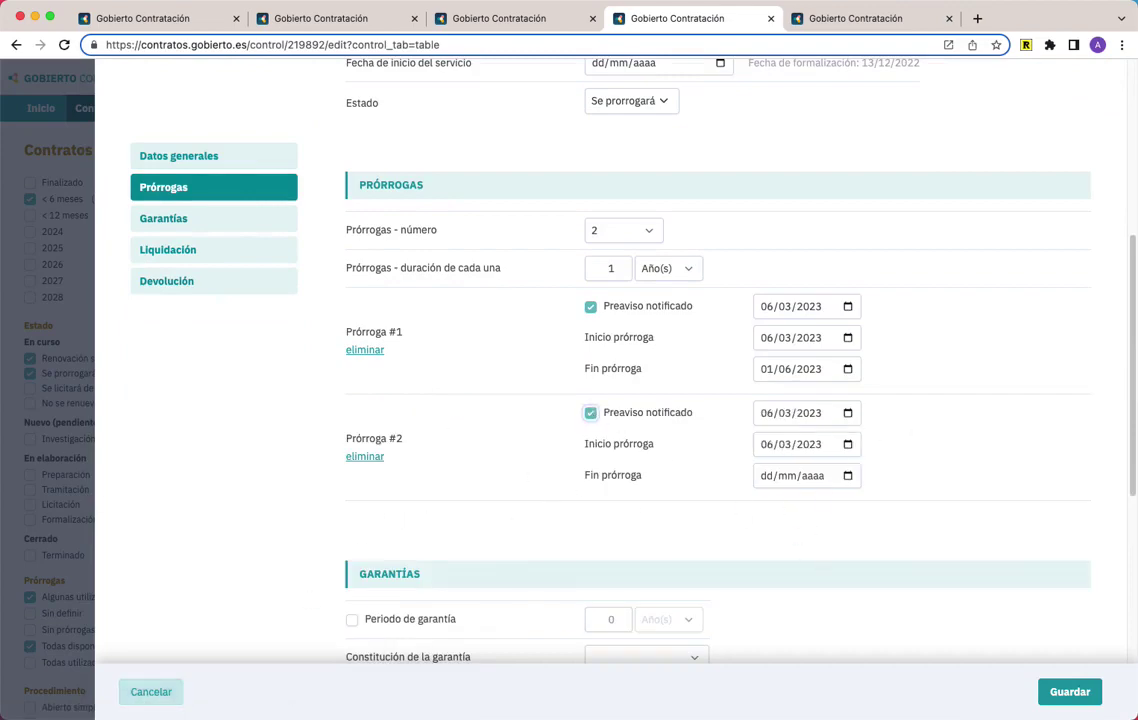
Switch to the list of contracts ending in under 6 months without available extensions and review its Estado and Prórrogas filters
key("ctrl+Tab")
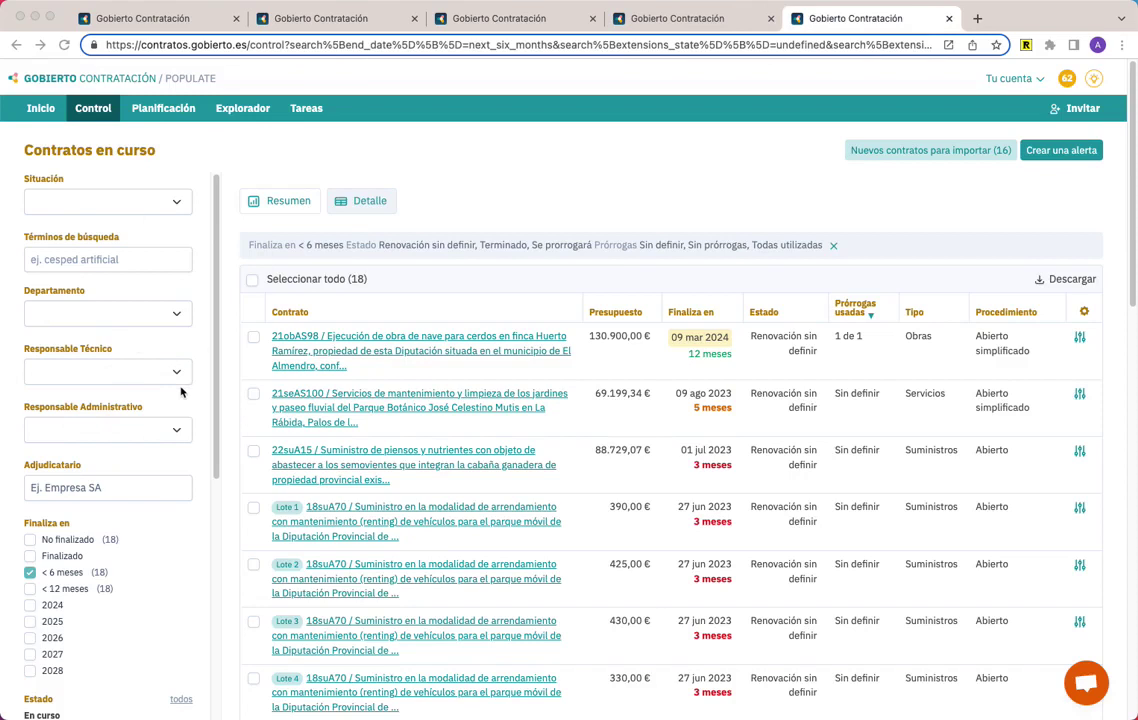
scroll(181, 392, "down", 3)
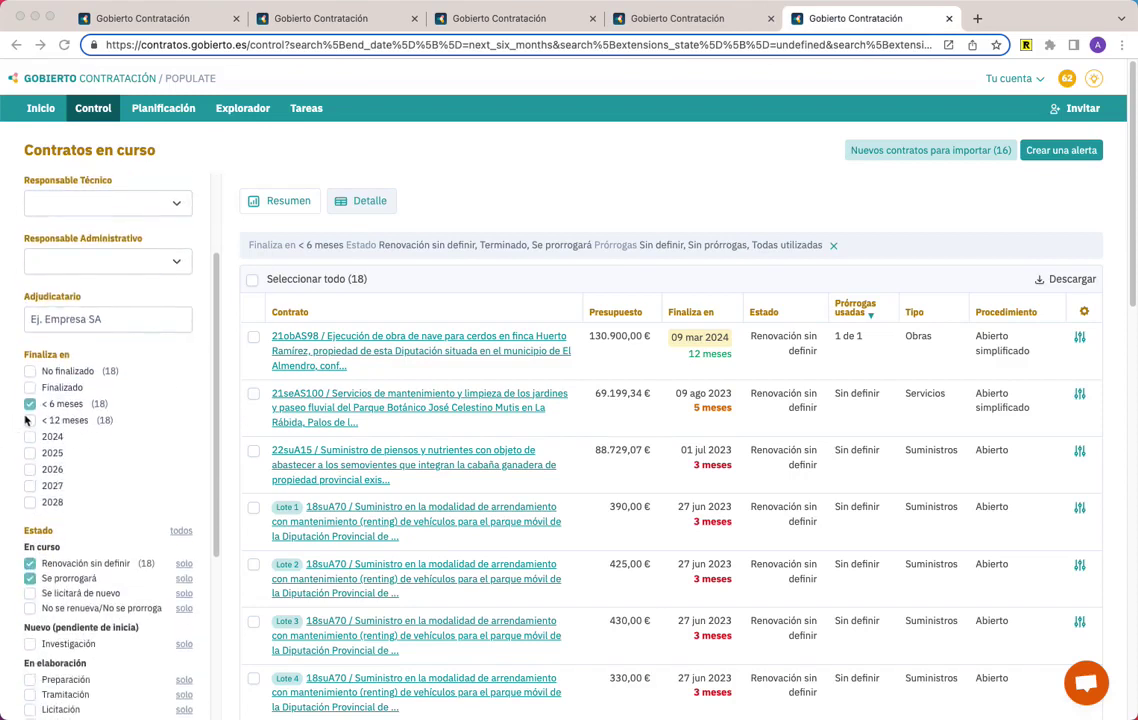
scroll(84, 446, "down", 3)
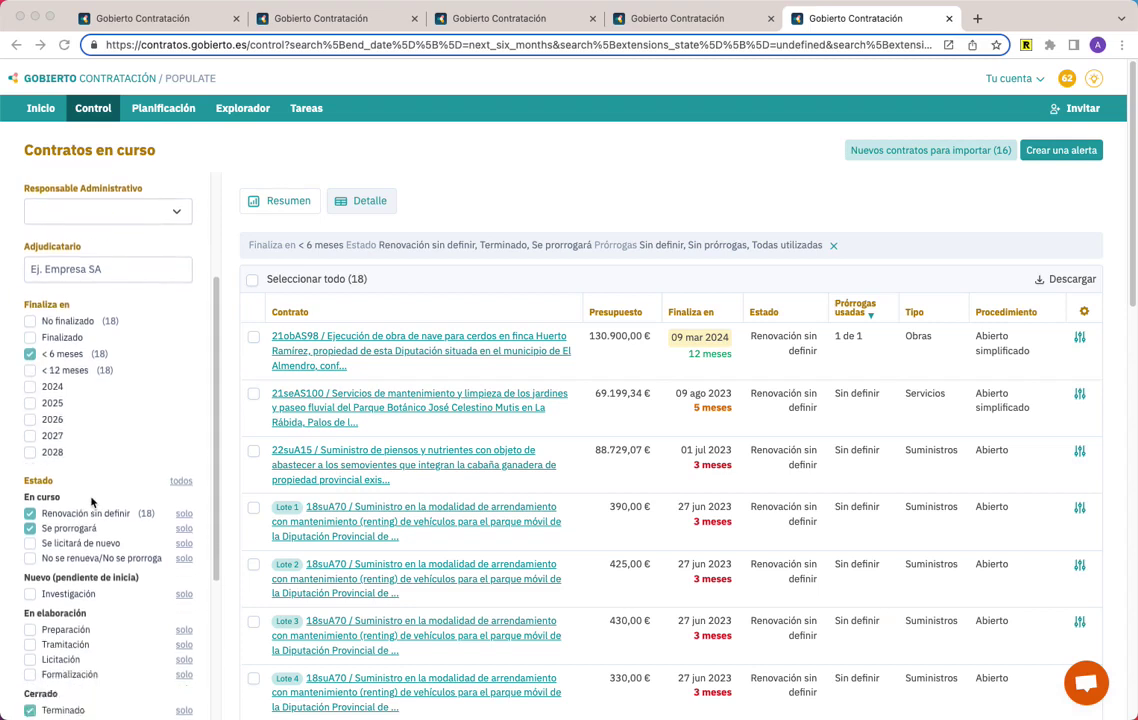
scroll(55, 430, "down", 3)
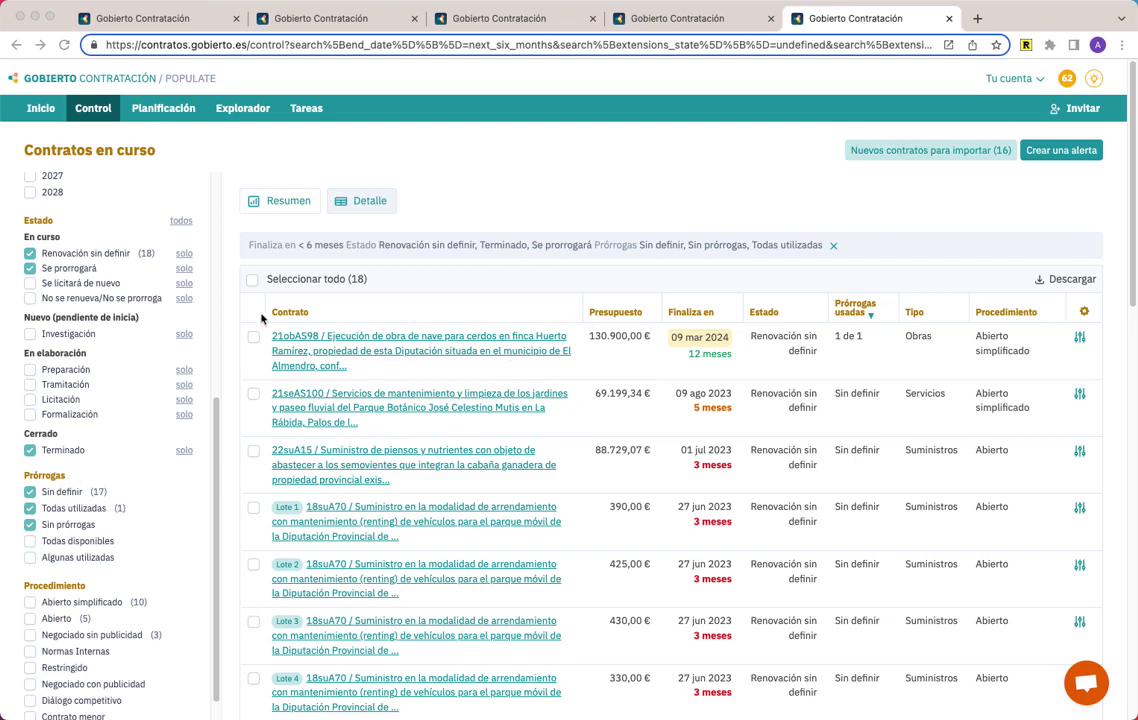
Select every contract in the list and assign them the status Se licitará de nuevo
left_click(252, 282)
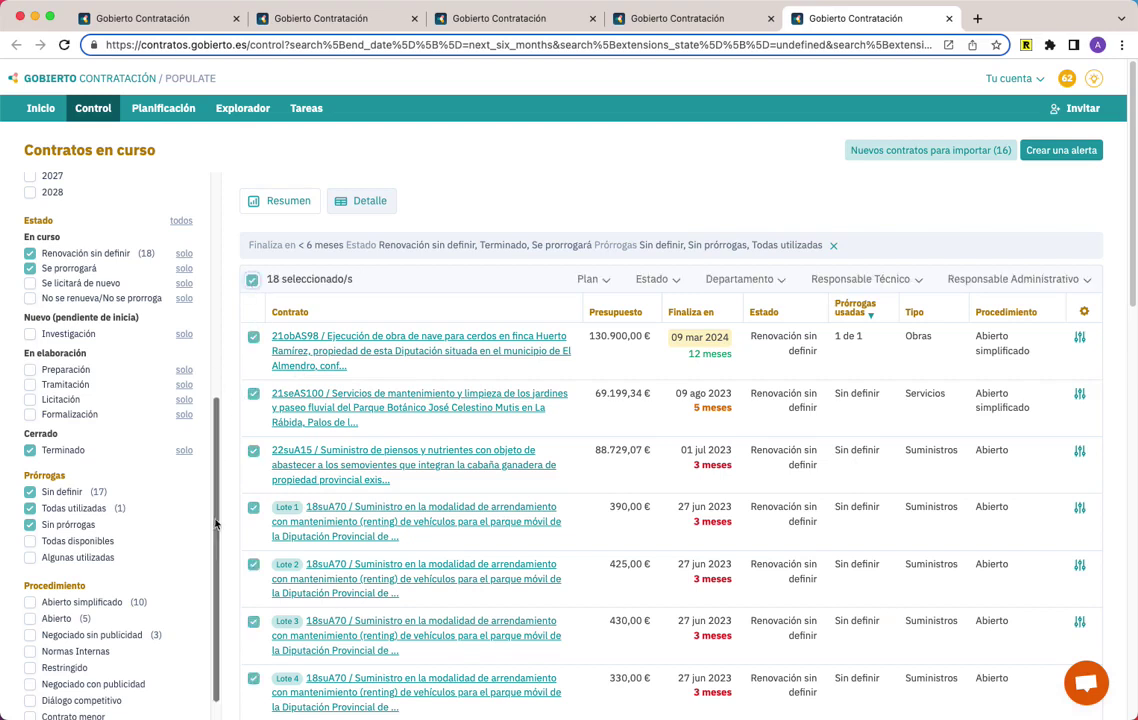
left_click(655, 280)
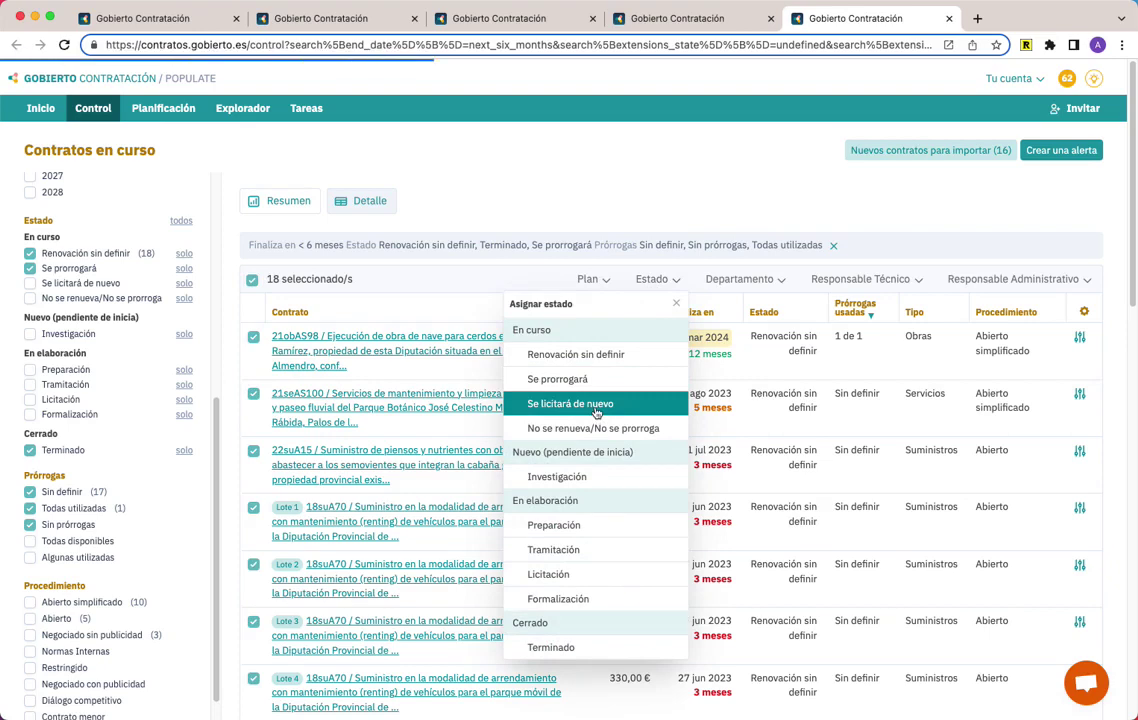
left_click(596, 408)
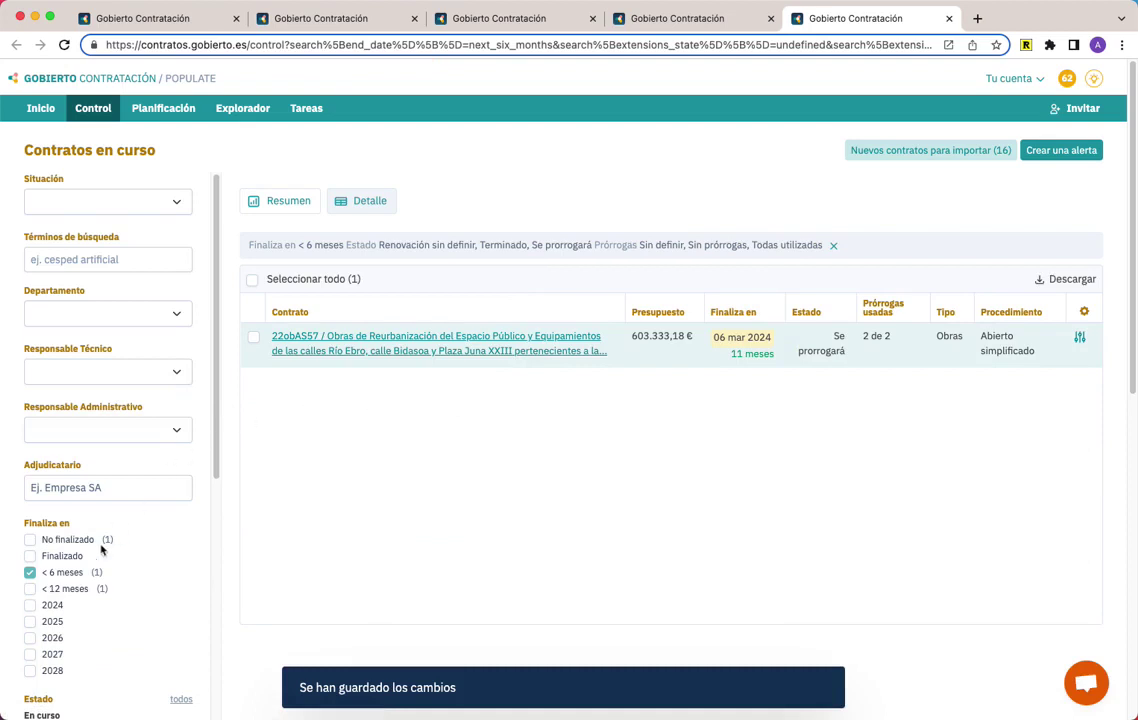
Restrict the Estado filter to only Se licitará de nuevo
scroll(92, 488, "down", 10)
scroll(98, 451, "up", 4)
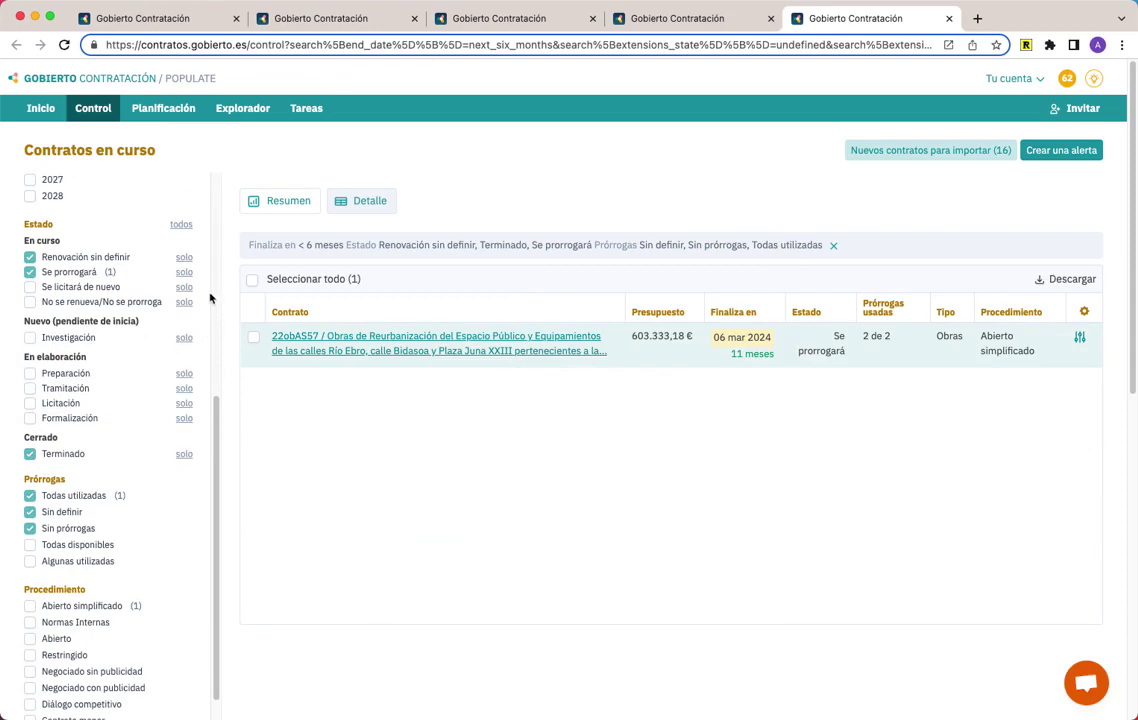
left_click(184, 287)
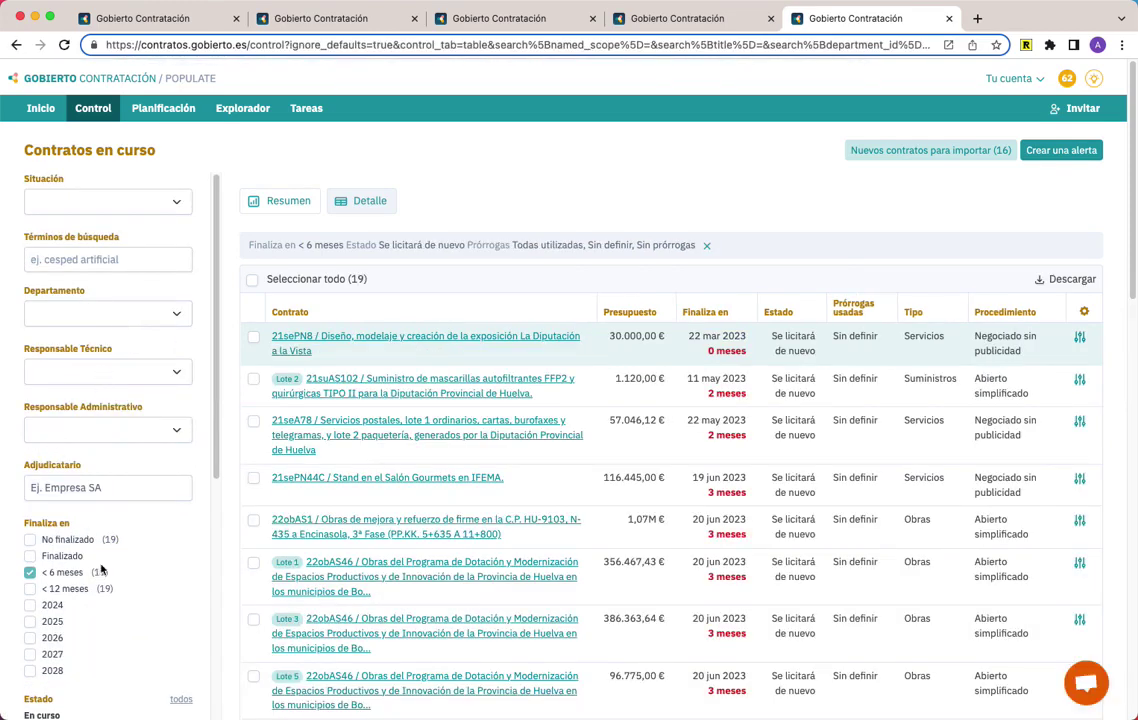
Select lots 3 and 5 of 22obAS46 and lot 1 of 22suAS61, and open the choice of plans for importing them
scroll(125, 599, "down", 3)
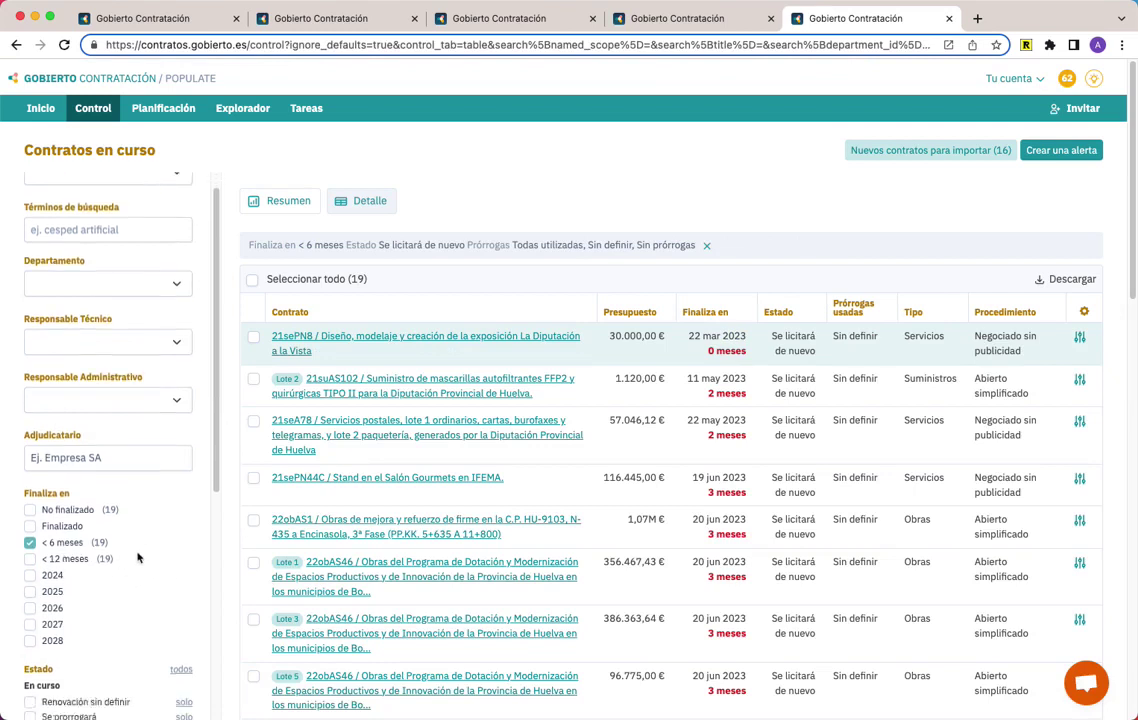
scroll(220, 417, "down", 5)
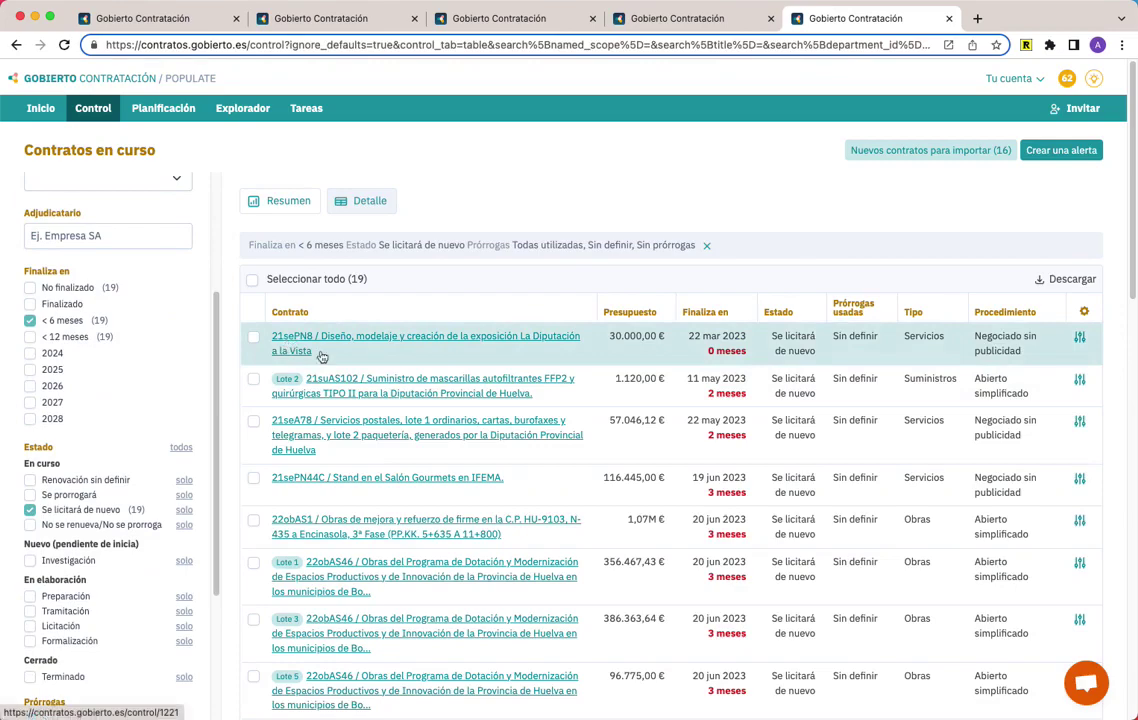
scroll(288, 345, "down", 5)
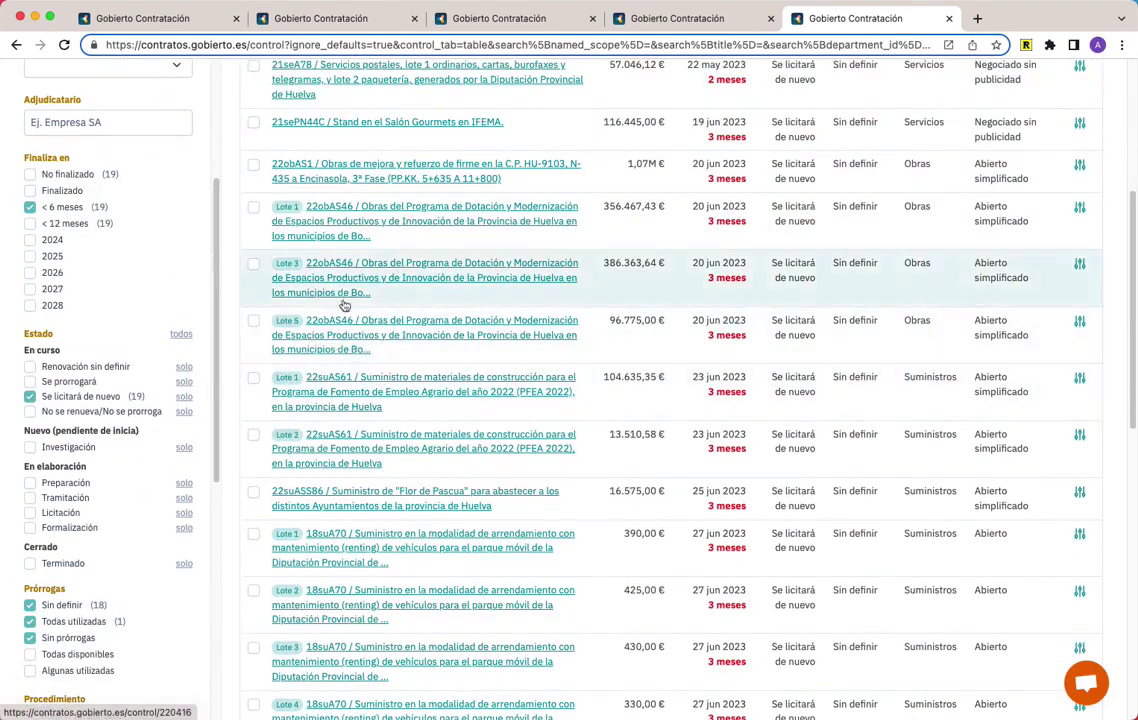
scroll(270, 345, "up", 2)
left_click(254, 336)
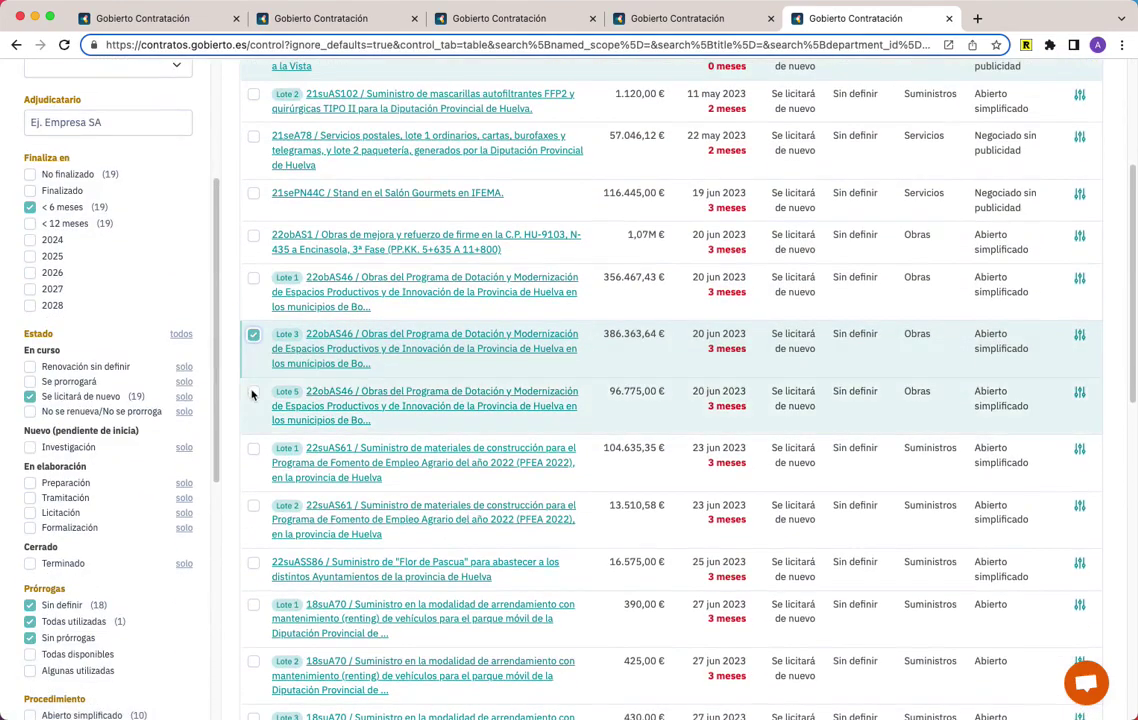
left_click(254, 392)
left_click(254, 449)
scroll(451, 411, "up", 3)
scroll(451, 411, "up", 1)
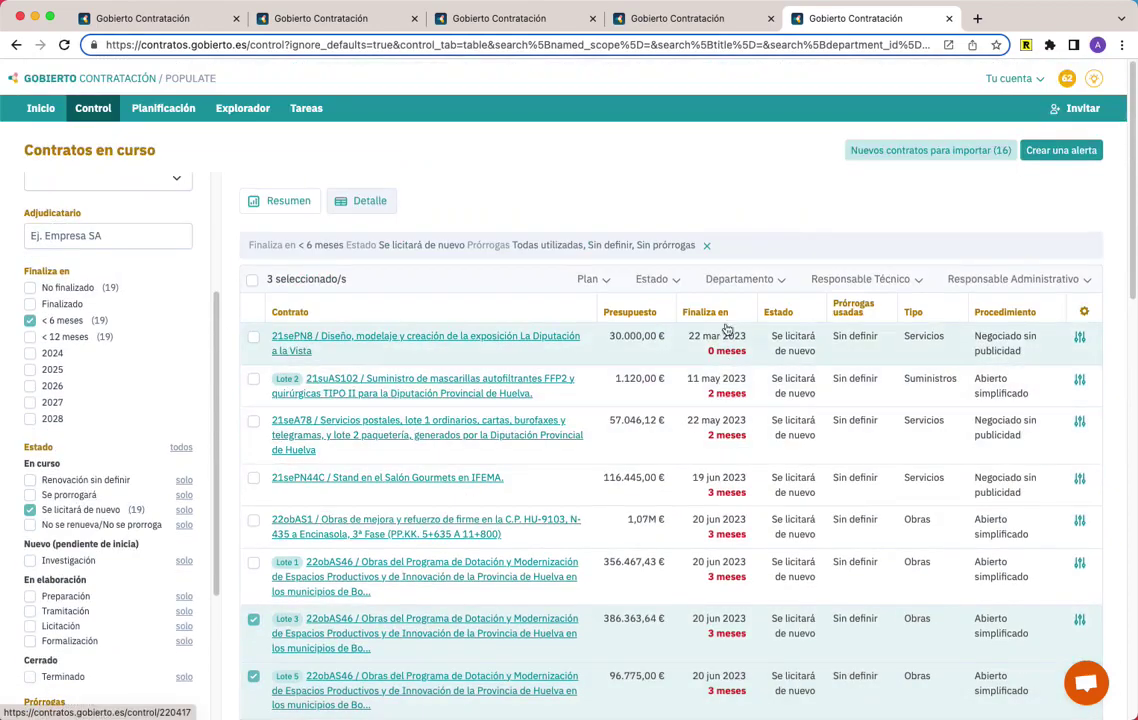
left_click(598, 279)
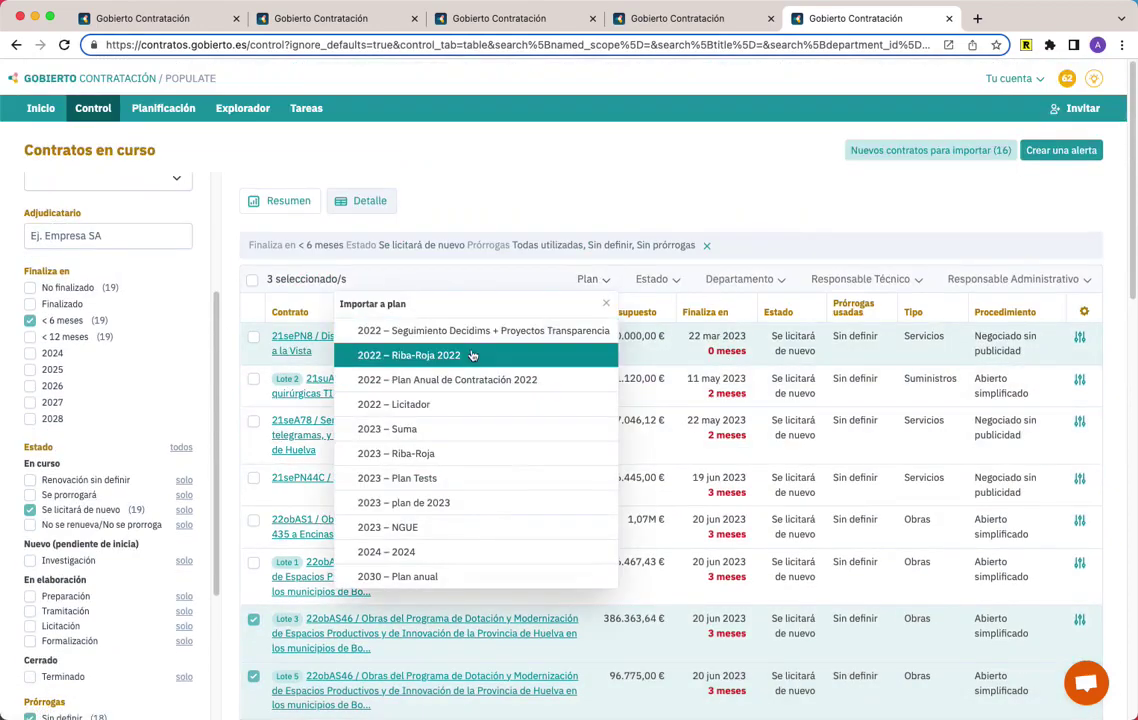